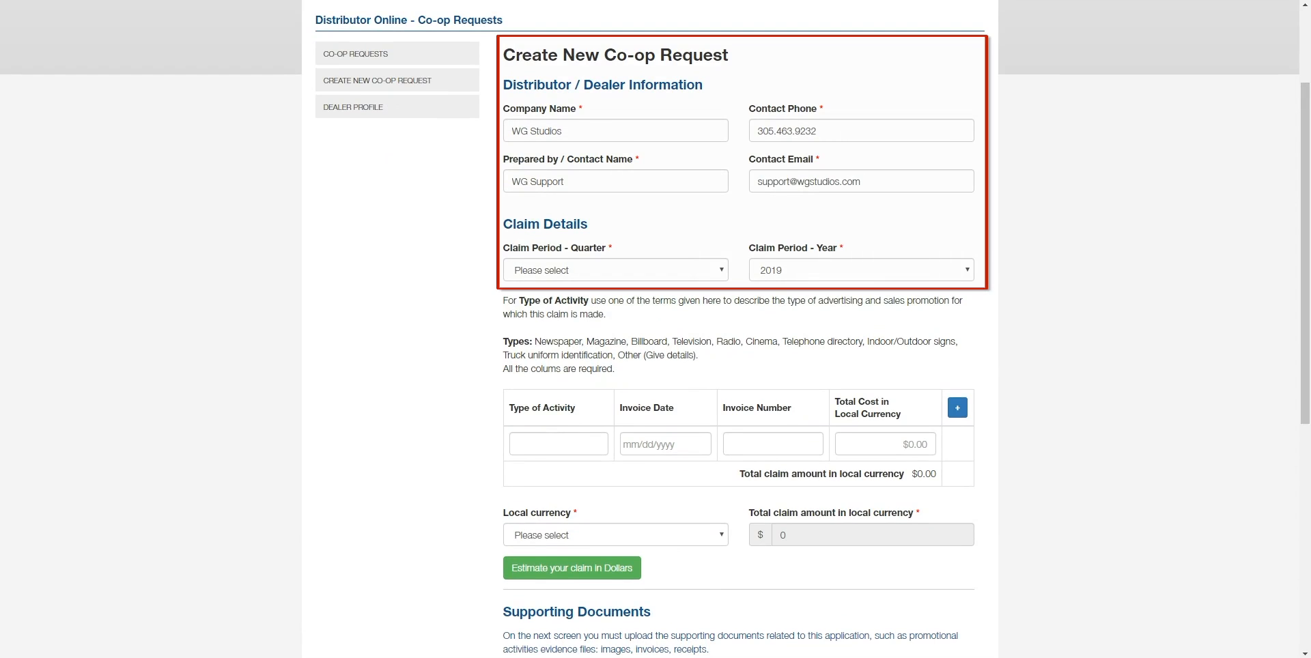
# Step: Set the claim period quarter to 1st Quarter and enter Magazine as the first claim item's activity type
pyautogui.click(616, 270)
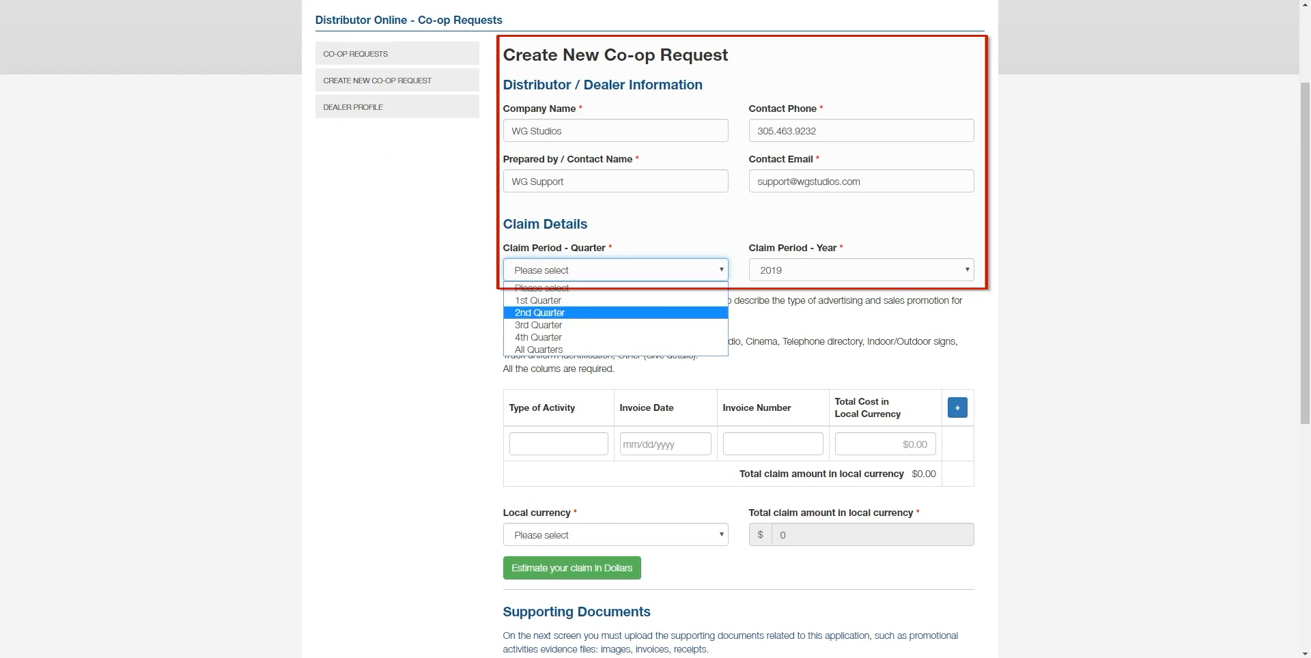
pyautogui.click(560, 300)
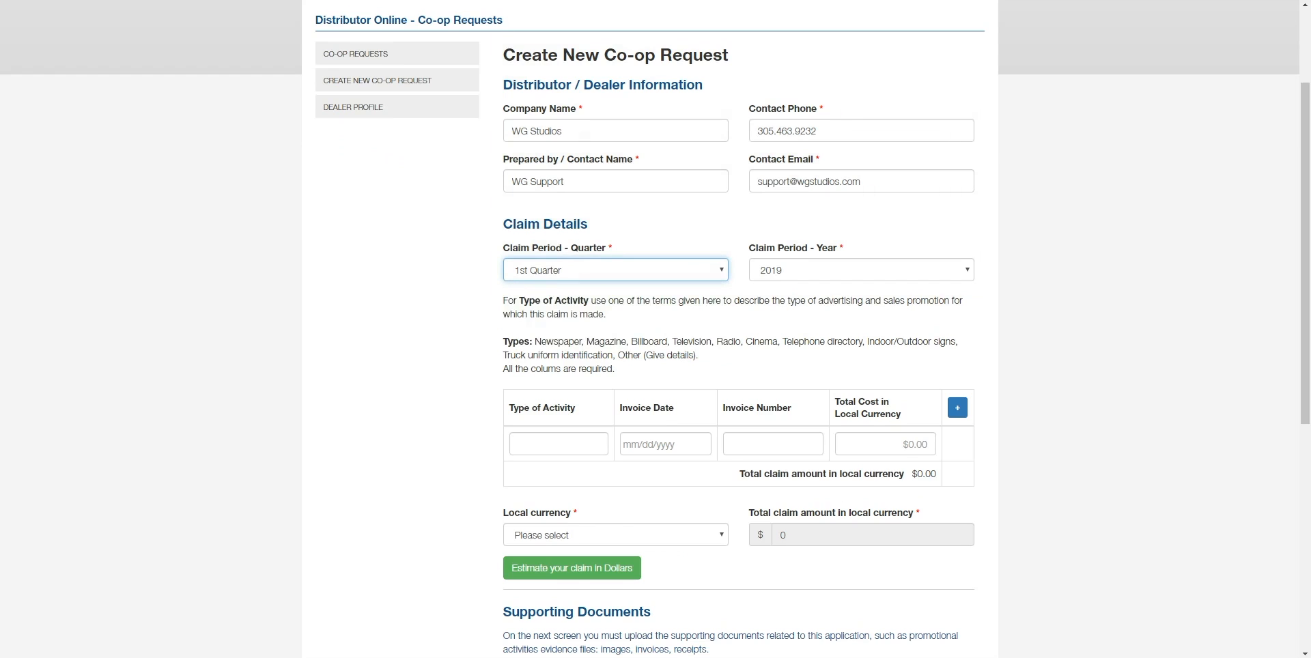
pyautogui.scroll(-3, 656, 328)
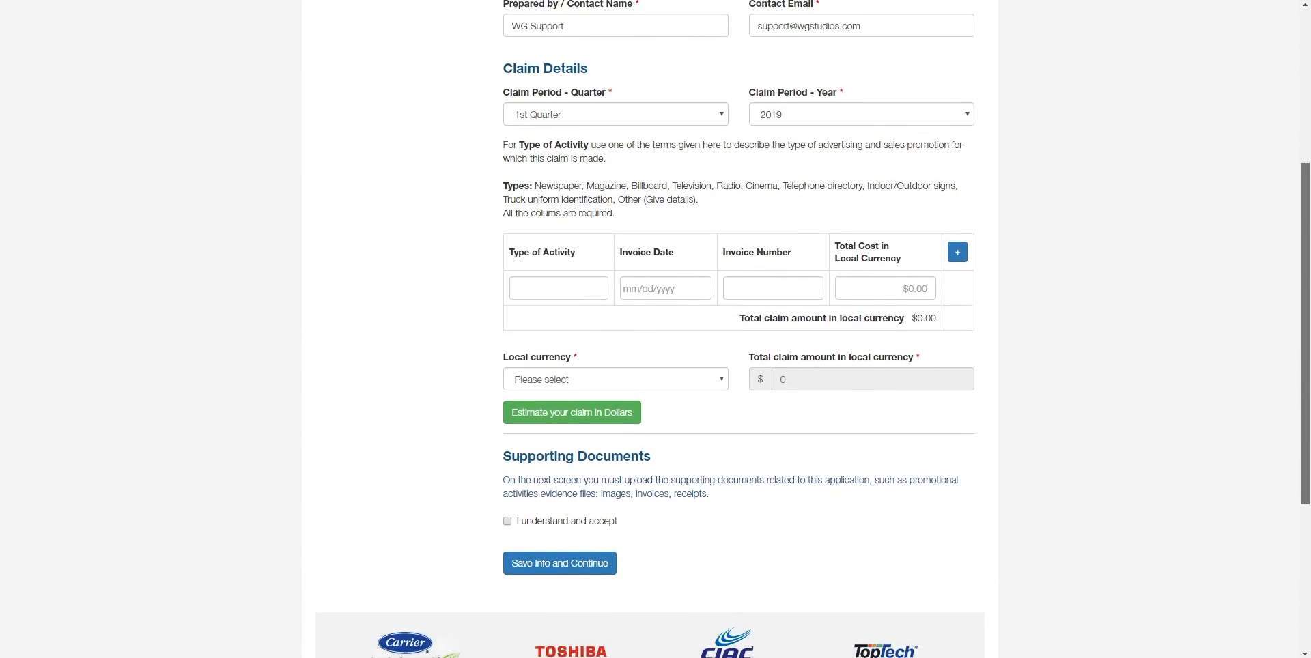
pyautogui.moveTo(1304, 359); pyautogui.dragTo(1305, 373)
pyautogui.click(558, 212)
pyautogui.write('M')
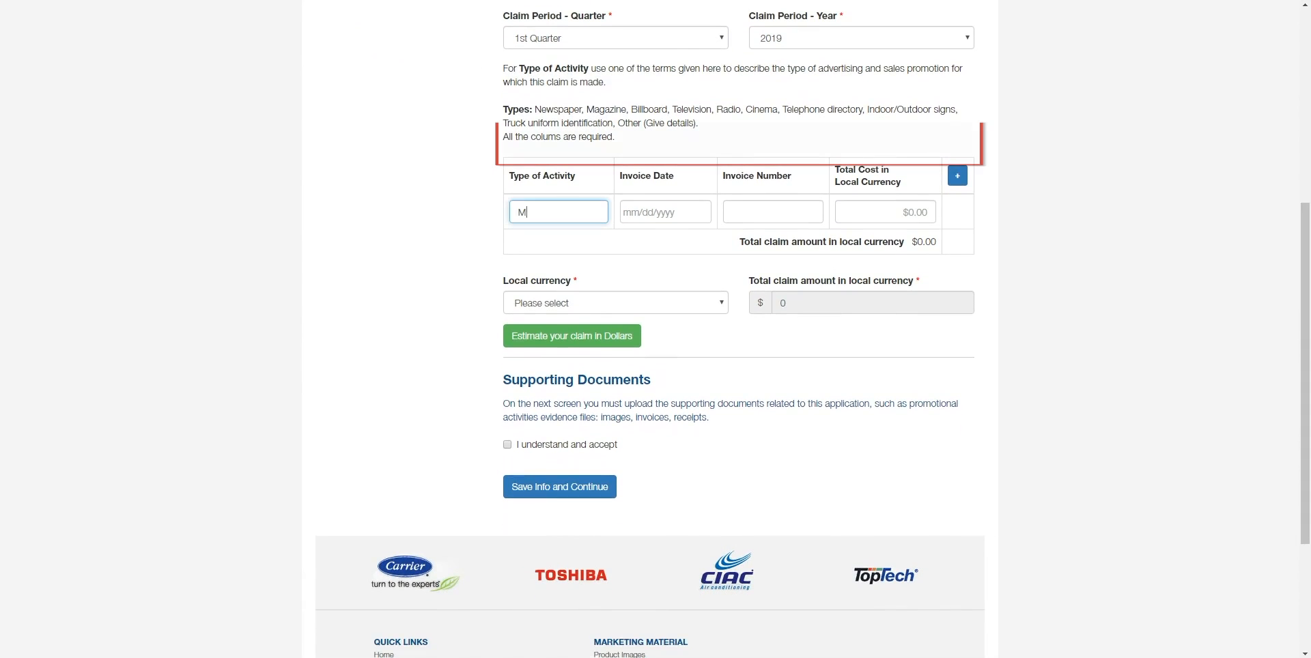
pyautogui.write('agazine')
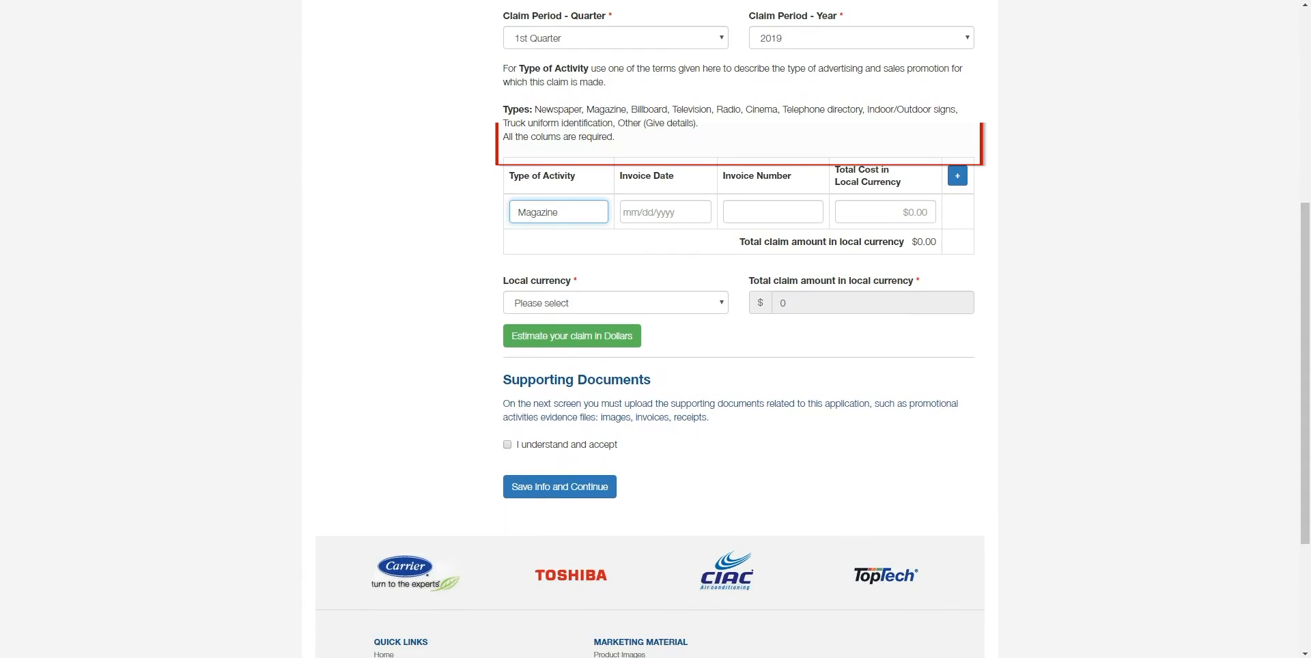
# Step: Complete the Magazine item with invoice date 09/03/2019, invoice number 123456 and a total cost of 2,500,000.00
pyautogui.click(676, 212)
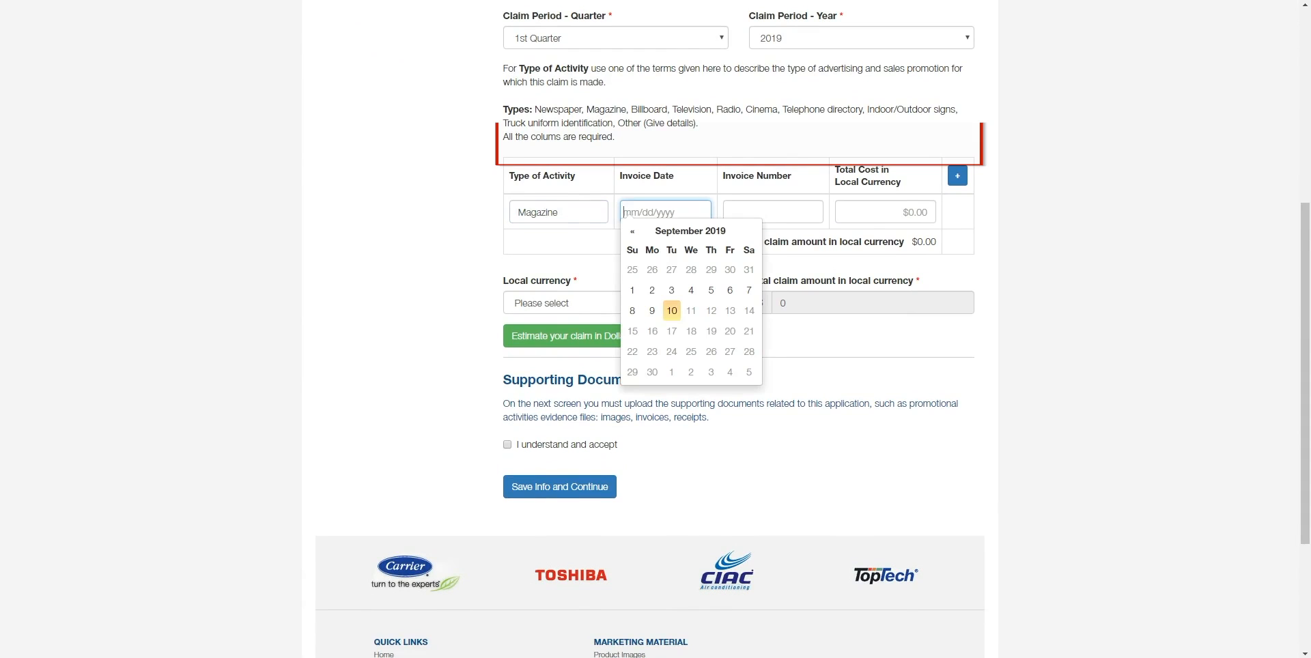
pyautogui.click(672, 289)
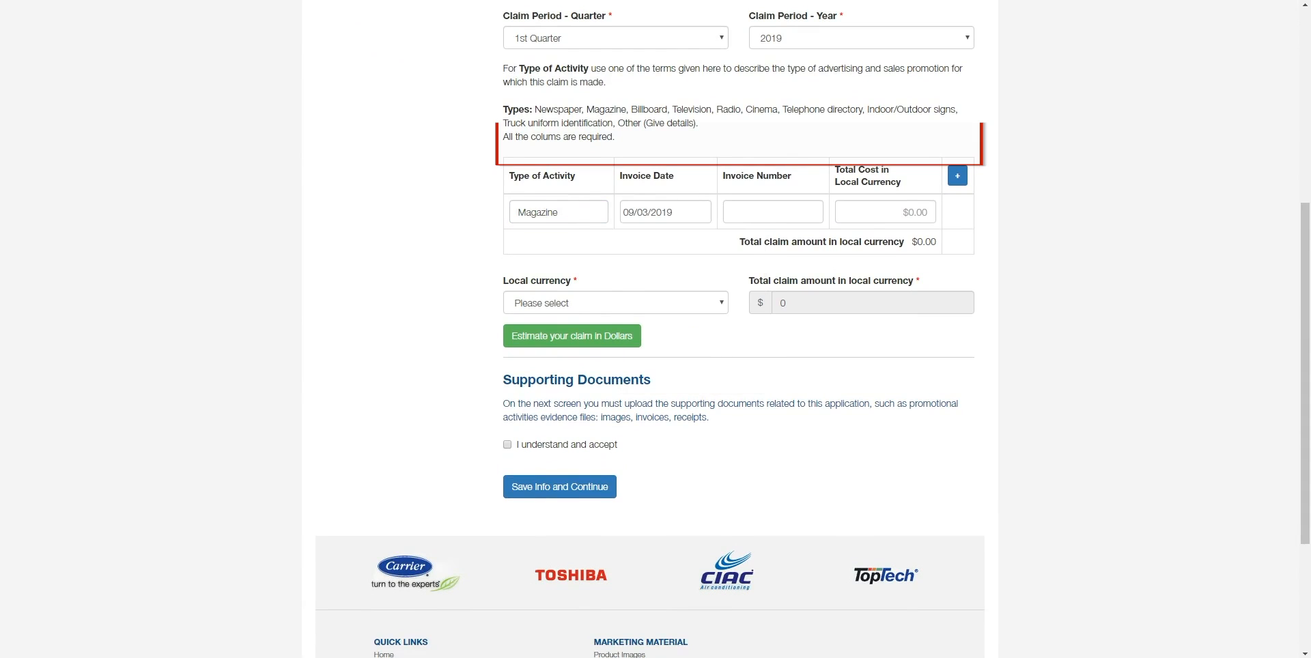
pyautogui.click(732, 211)
pyautogui.write('123456')
pyautogui.press('Tab')
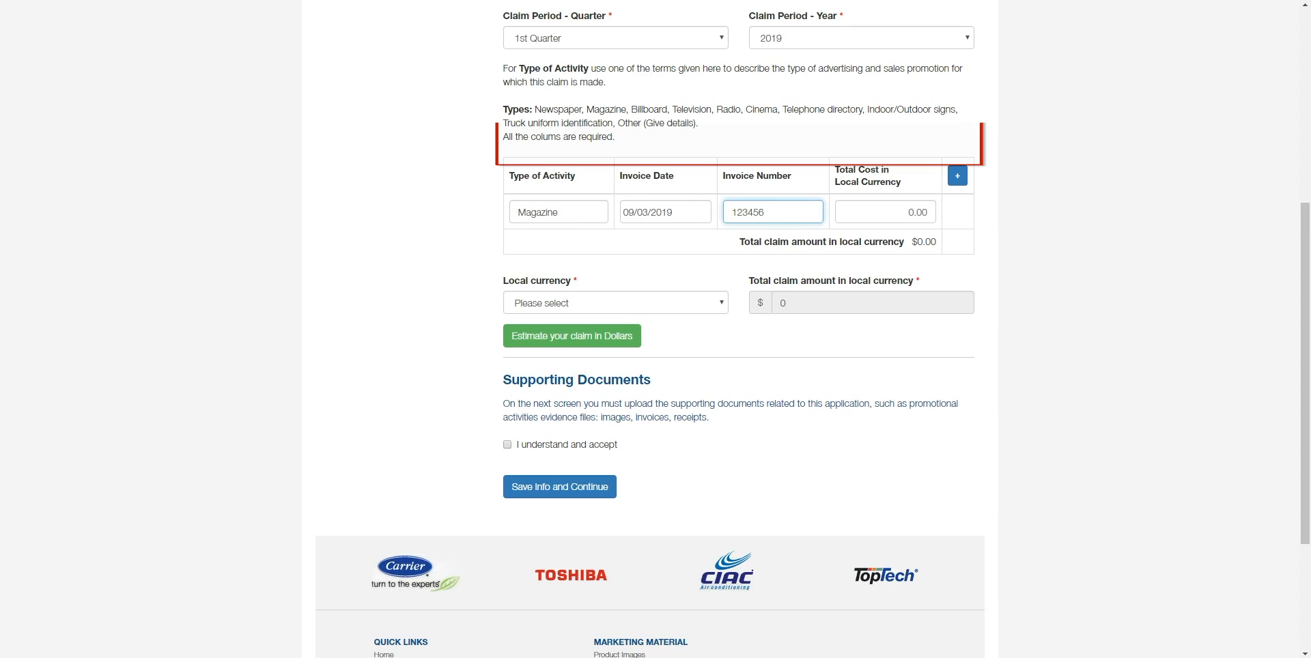
pyautogui.click(913, 212)
pyautogui.write('2500000')
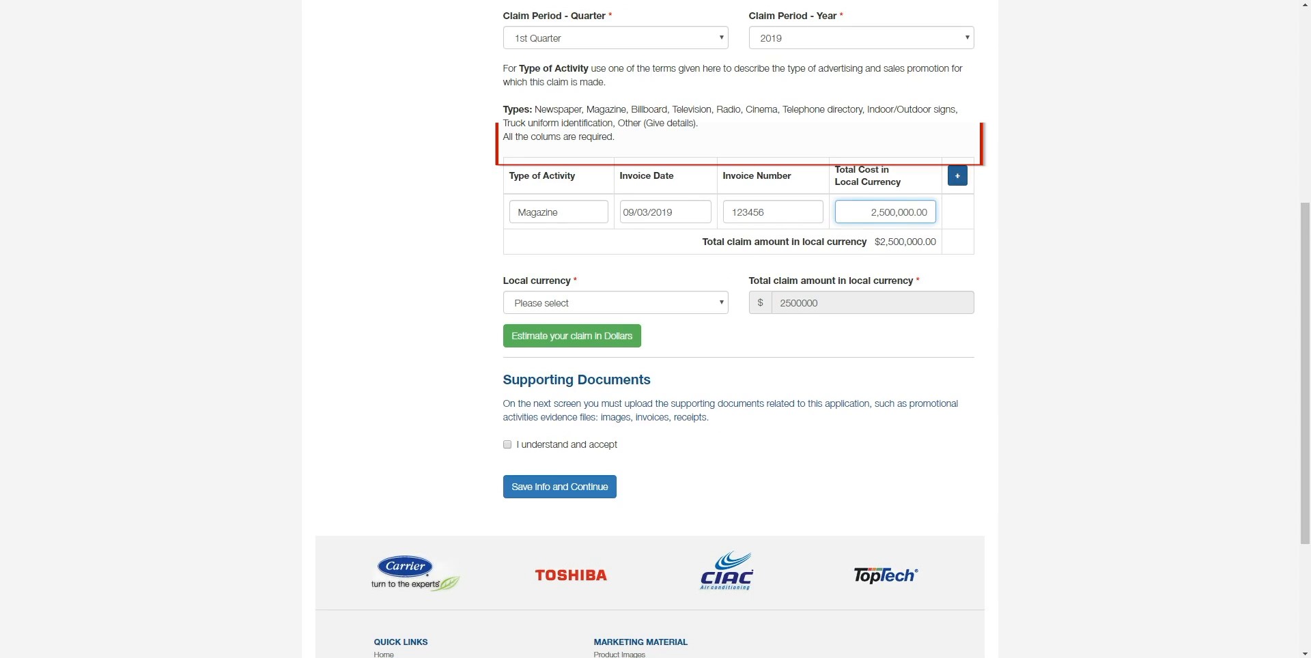
# Step: Add a second claim item for Radio with invoice date 09/01/2019, invoice number 465789 and a total cost of 2,500,000.00
pyautogui.click(957, 175)
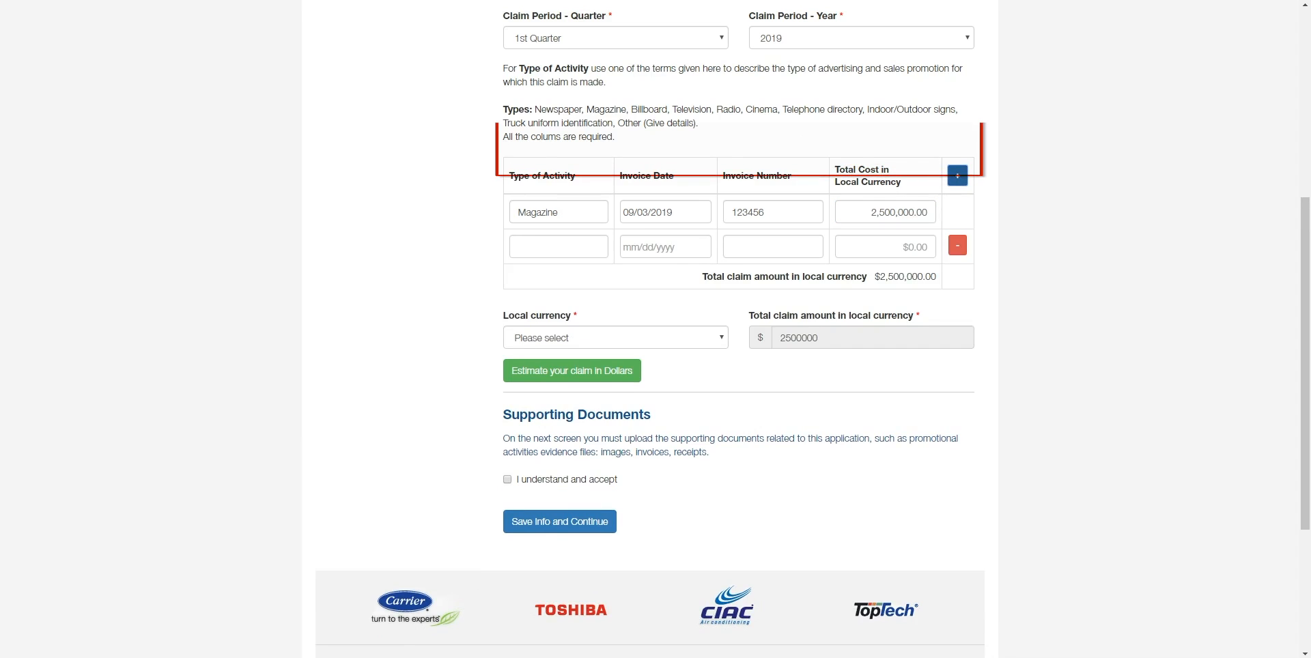
pyautogui.click(559, 246)
pyautogui.write('Radio')
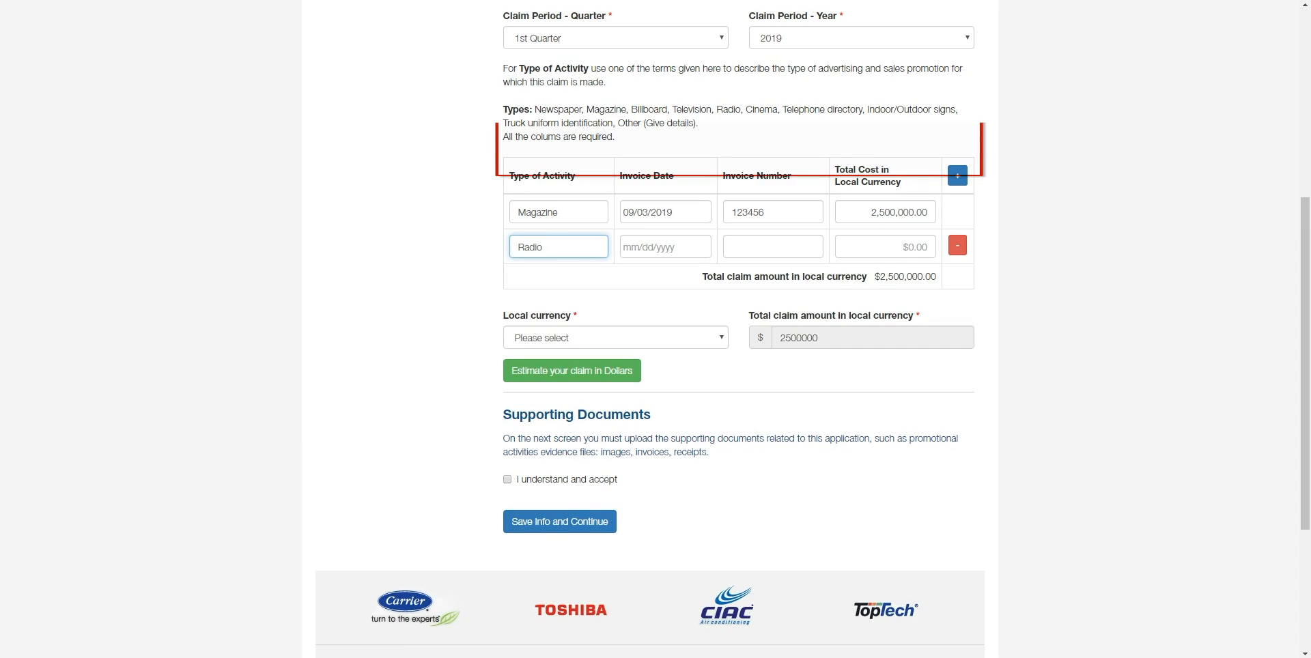
pyautogui.press('Tab')
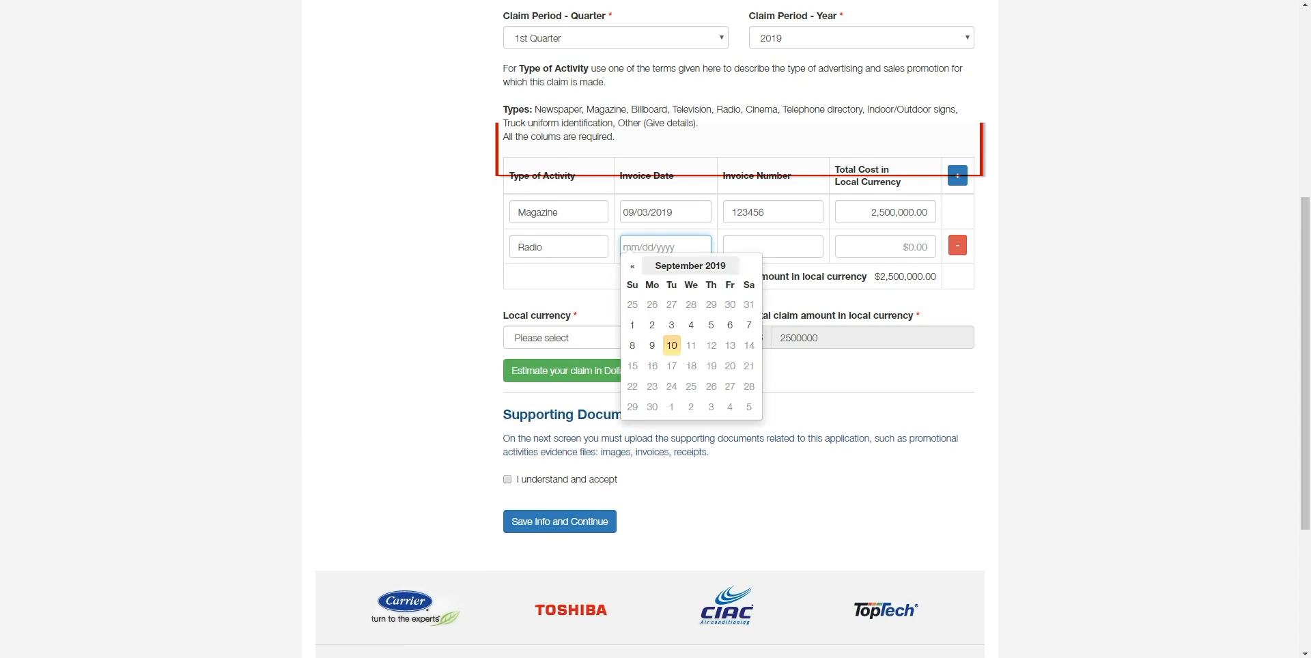
pyautogui.click(632, 325)
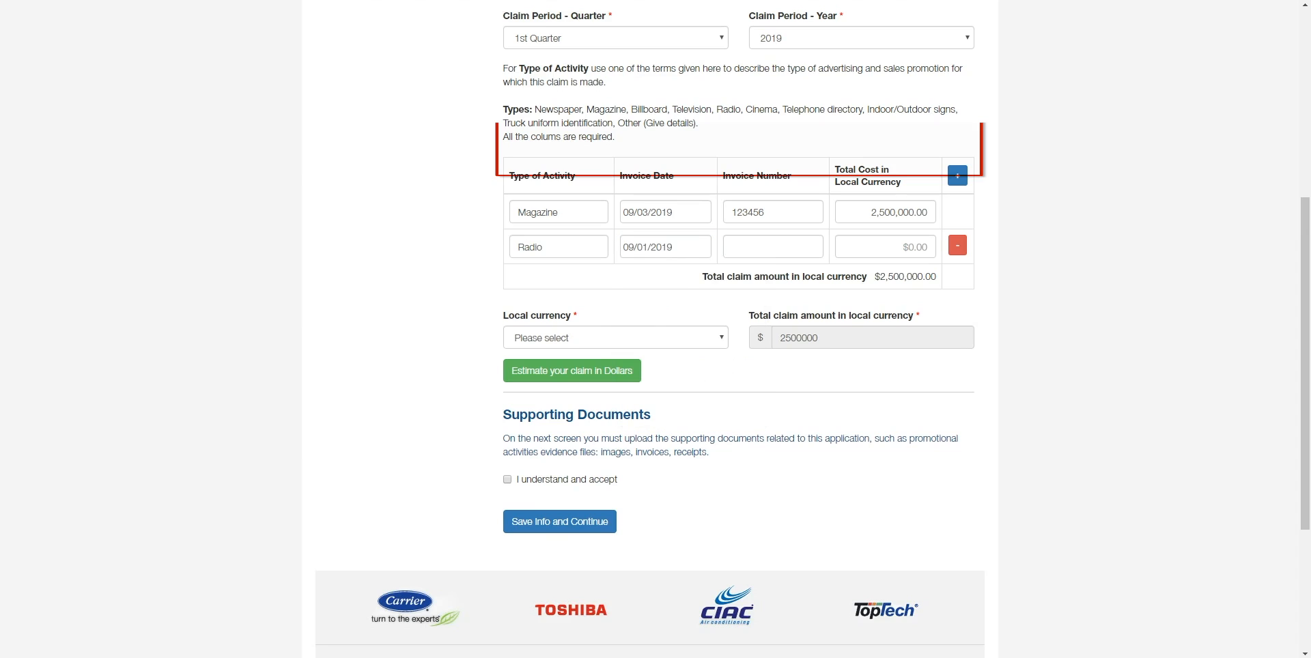
pyautogui.click(773, 246)
pyautogui.write('465789')
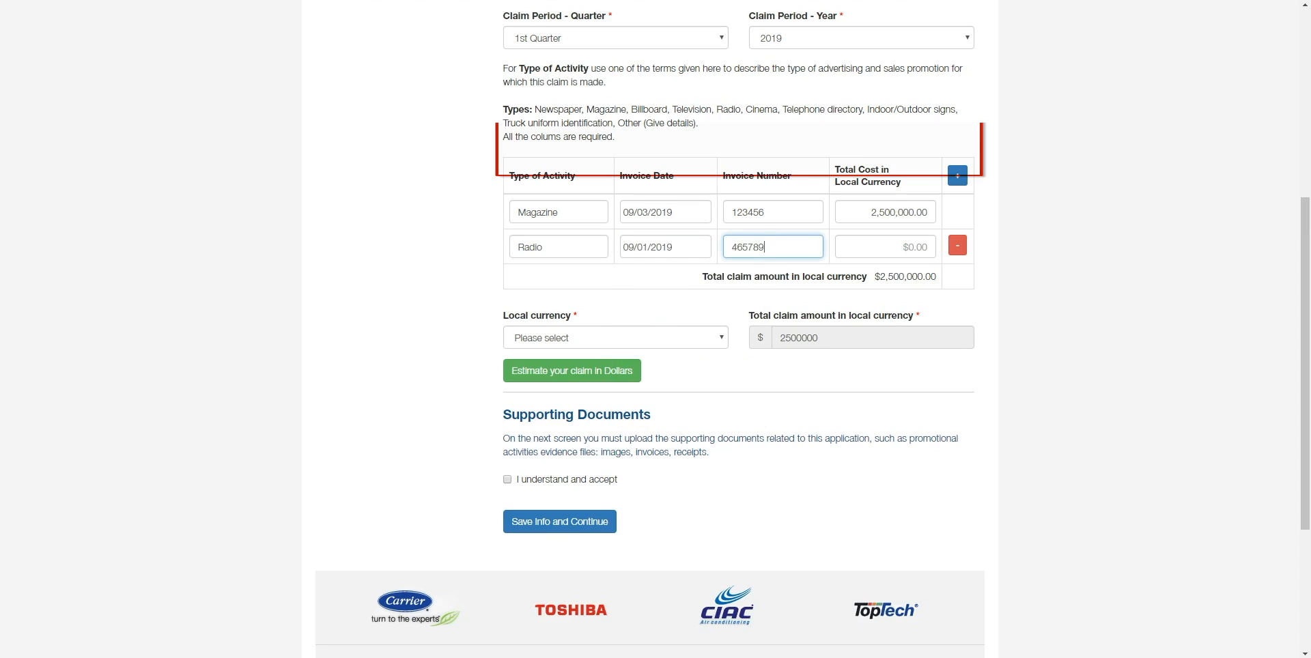
pyautogui.click(891, 247)
pyautogui.write('250000000')
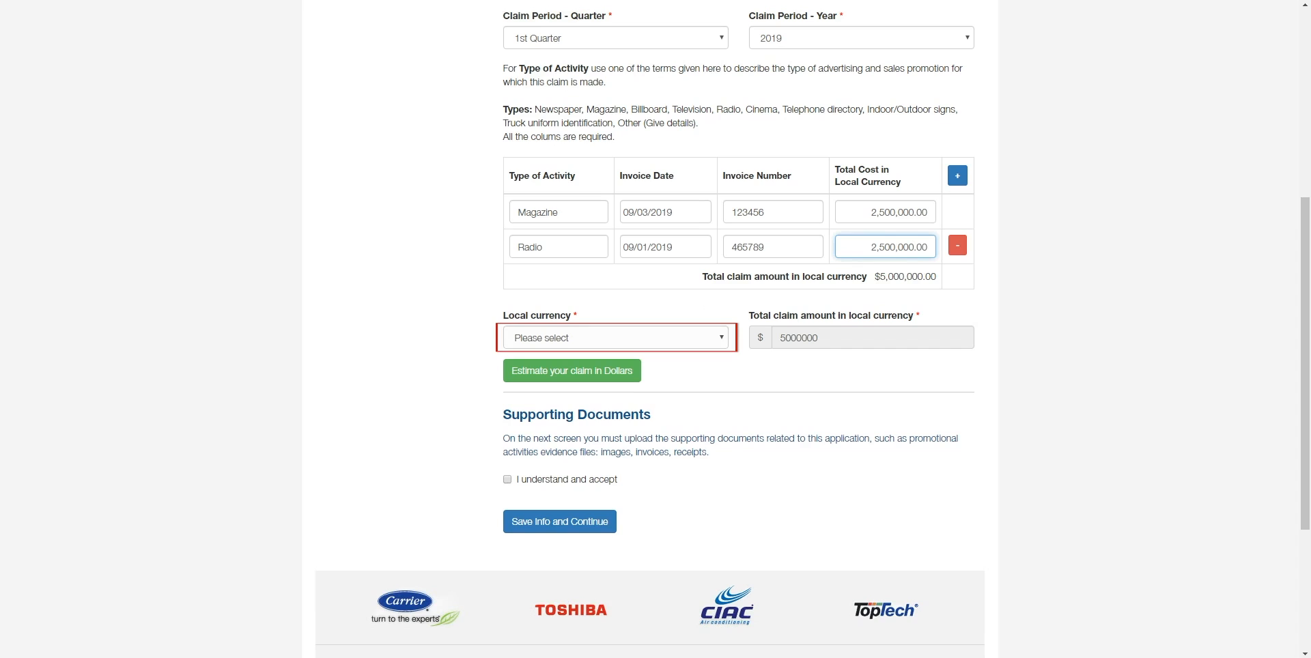
# Step: Set the local currency to COP (Colombian Peso) and estimate the claim in dollars
pyautogui.click(615, 338)
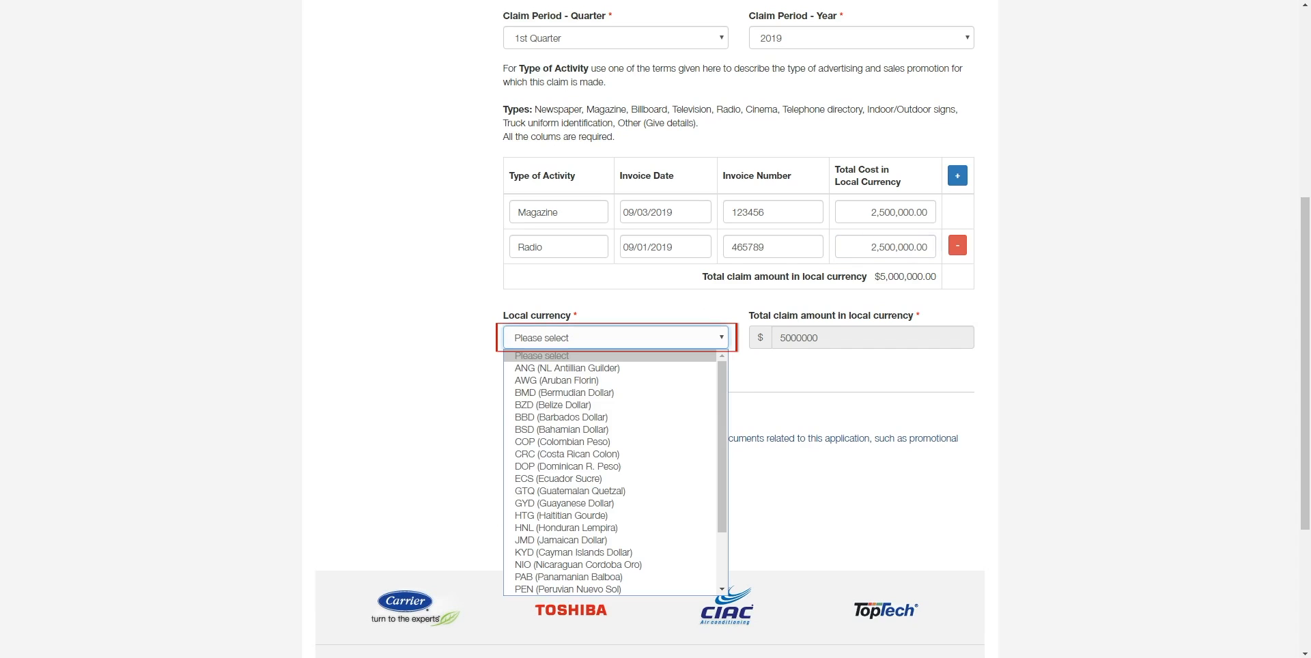
pyautogui.click(562, 442)
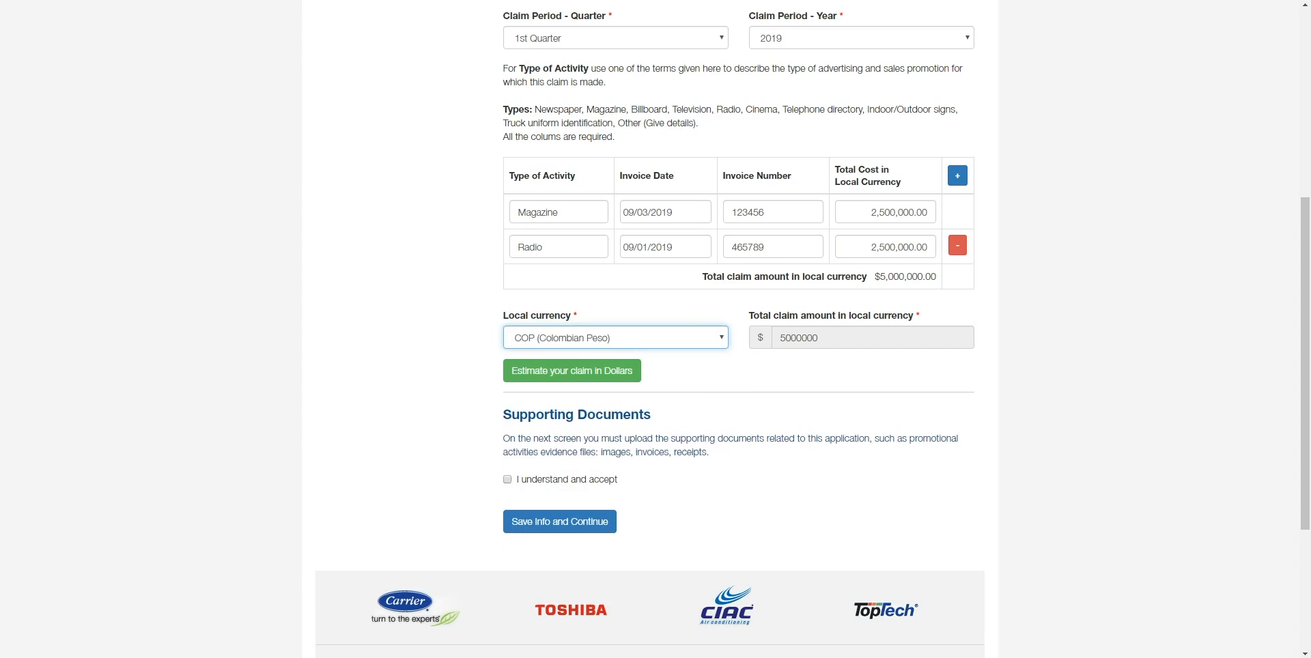
pyautogui.click(572, 371)
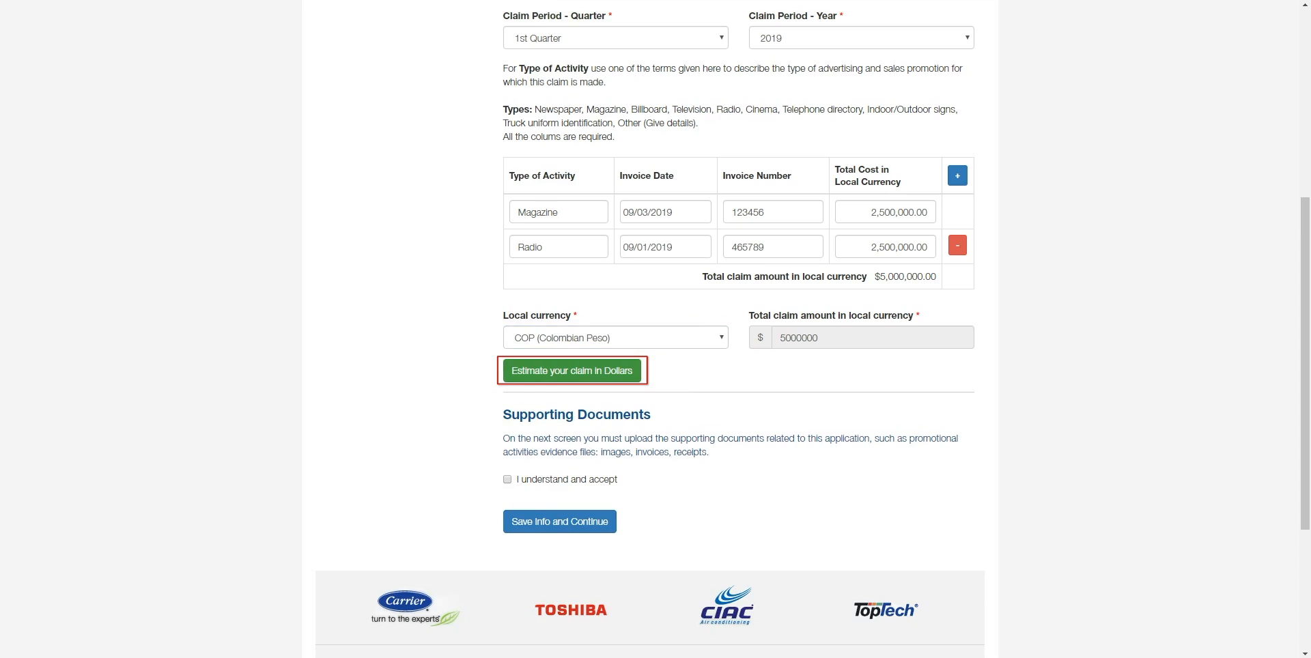
pyautogui.click(572, 371)
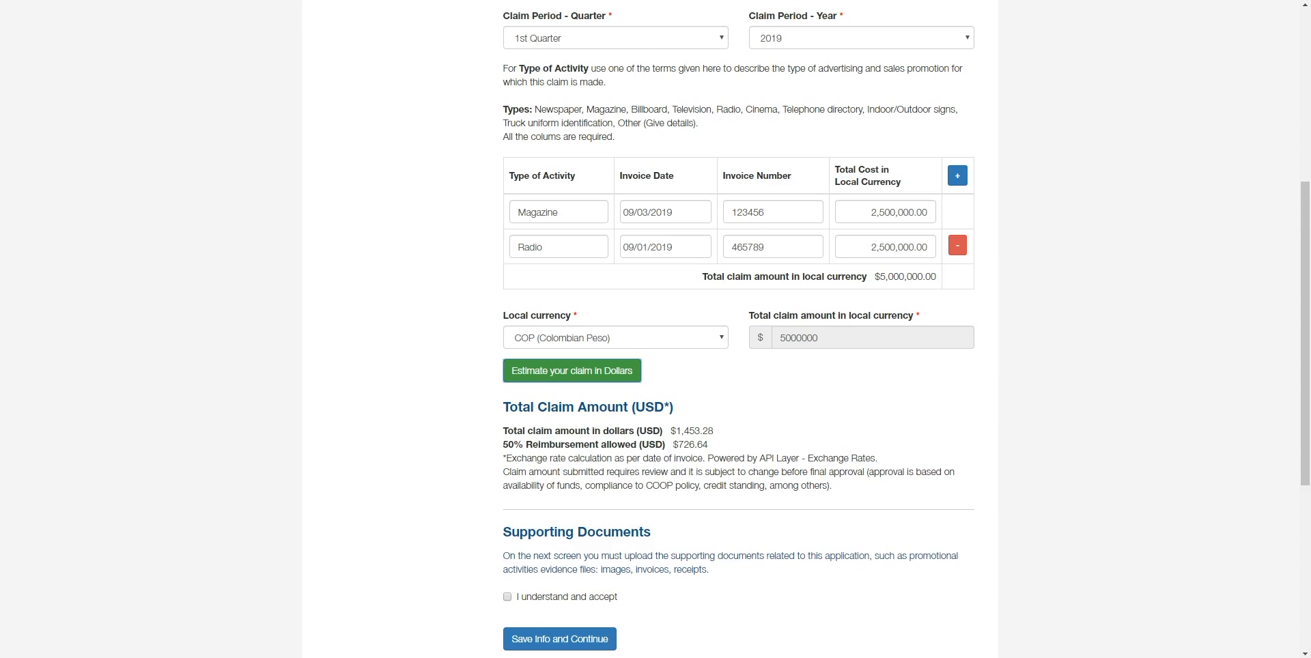
# Step: Accept the supporting documents requirement, then save the request information and continue
pyautogui.scroll(-2, 656, 329)
pyautogui.scroll(-1, 572, 444)
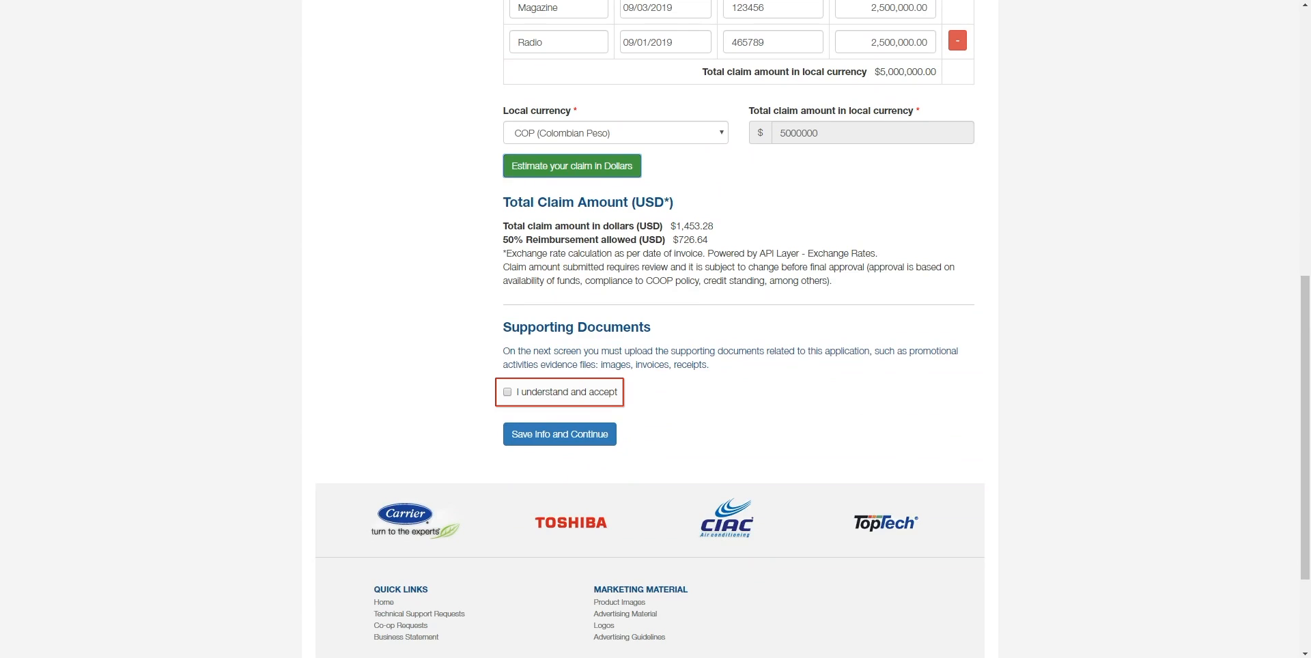
pyautogui.press('Tab')
pyautogui.press('space')
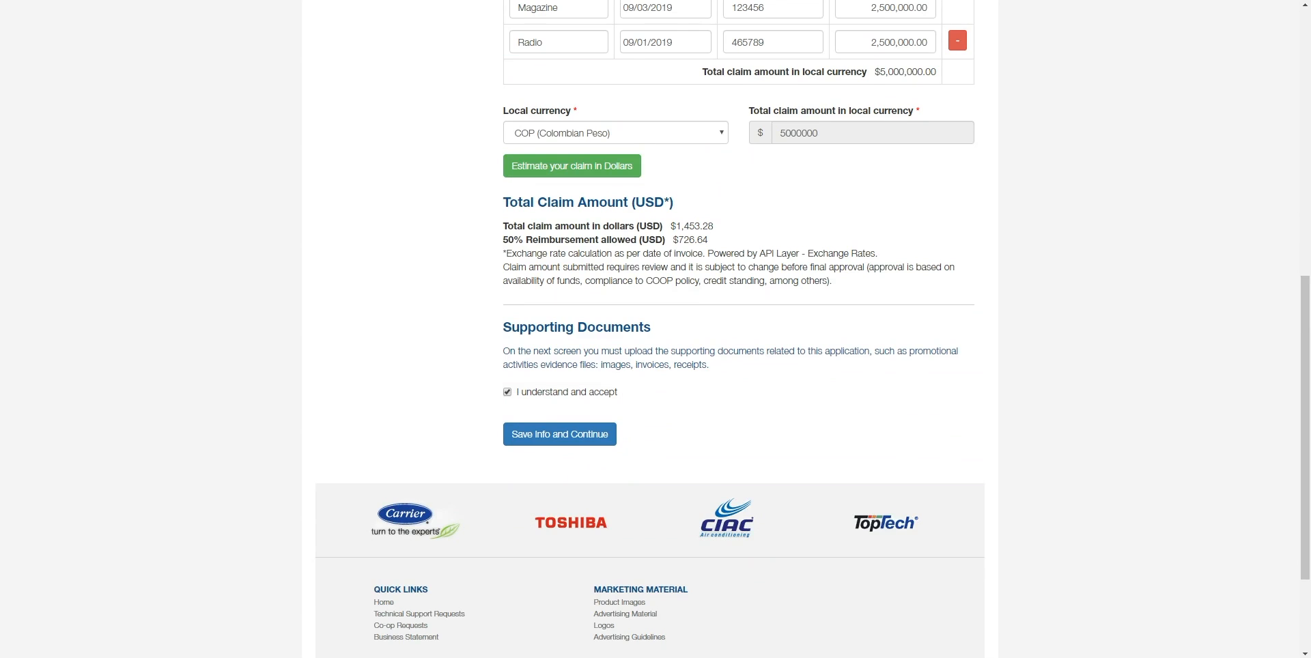
pyautogui.press('Tab')
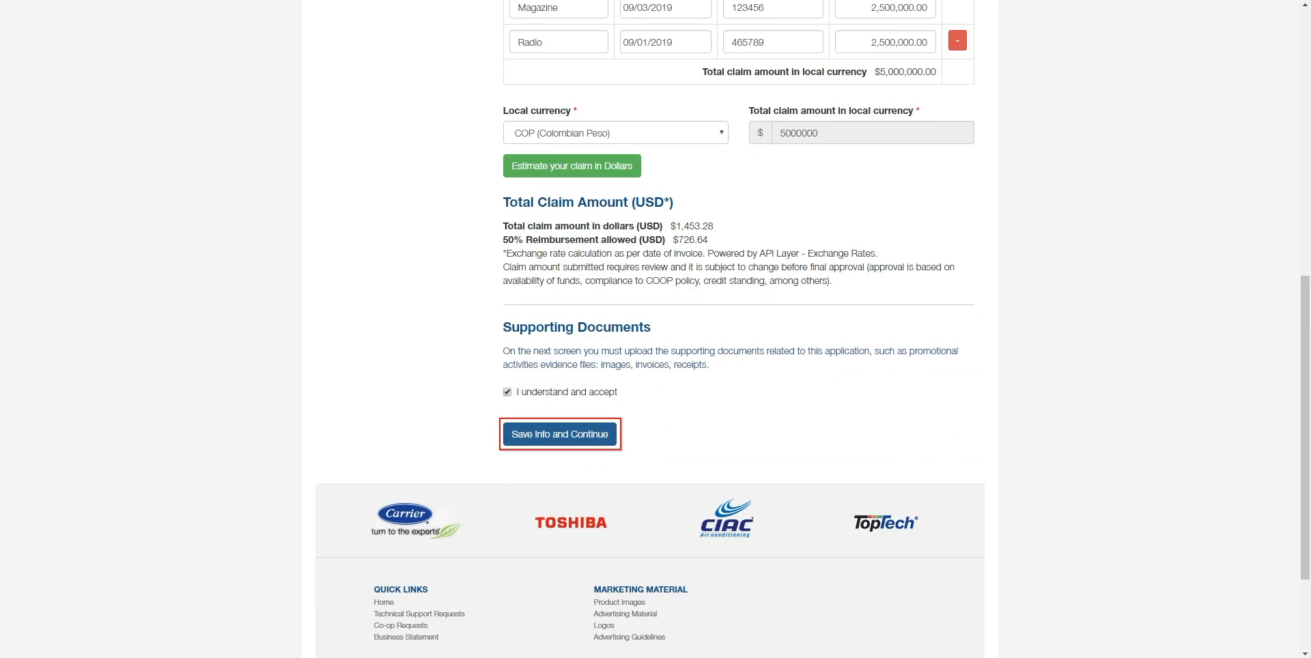
pyautogui.press('Return')
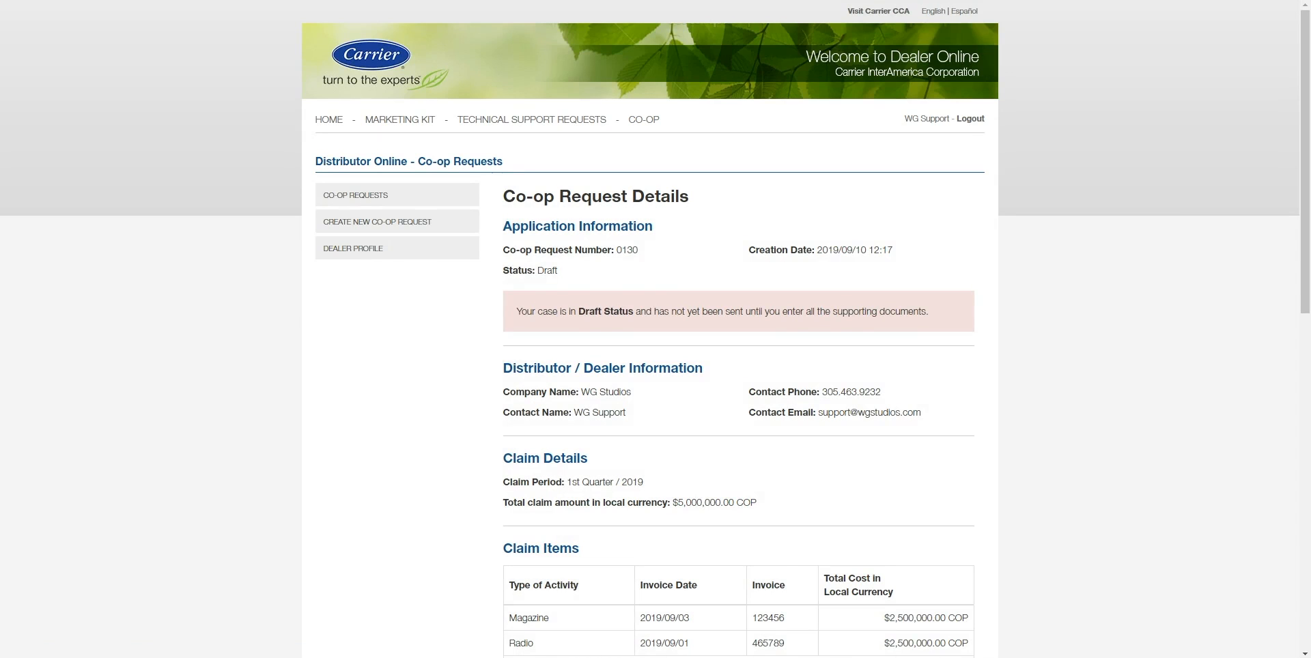
# Step: Upload Carrier_Document as the Magazine item's invoice with the file description "Magazine Invoice"
pyautogui.scroll(-5, 655, 327)
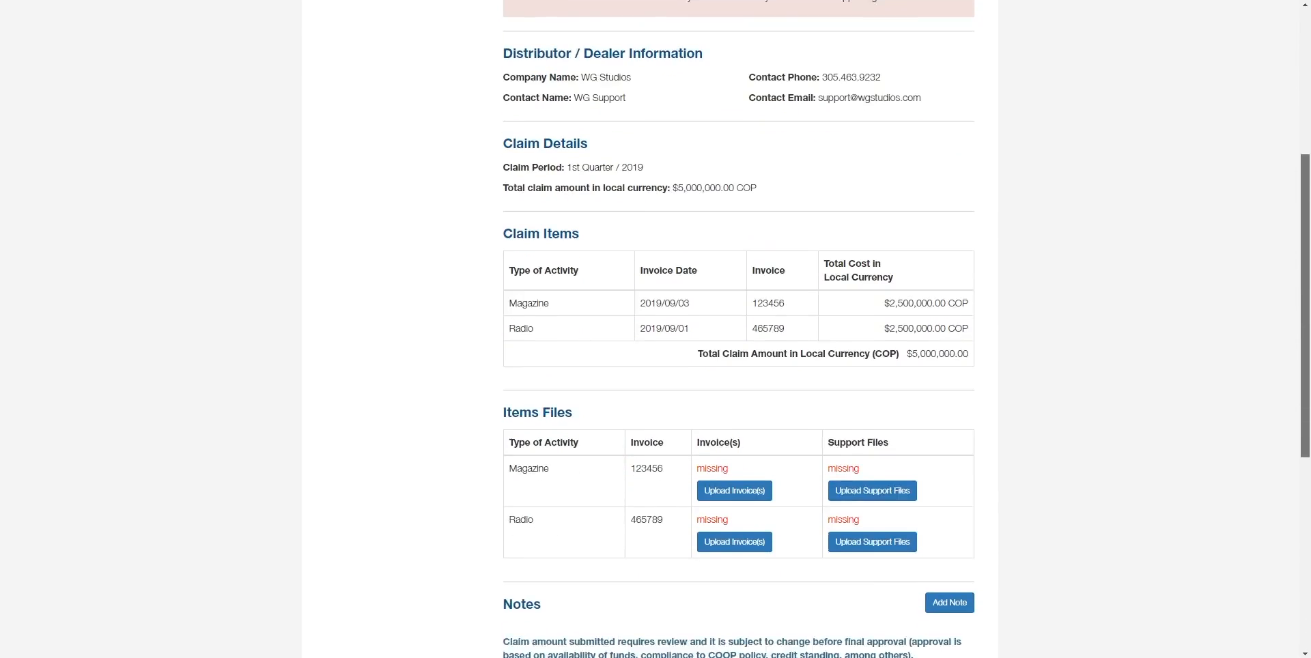
pyautogui.scroll(-3, 656, 328)
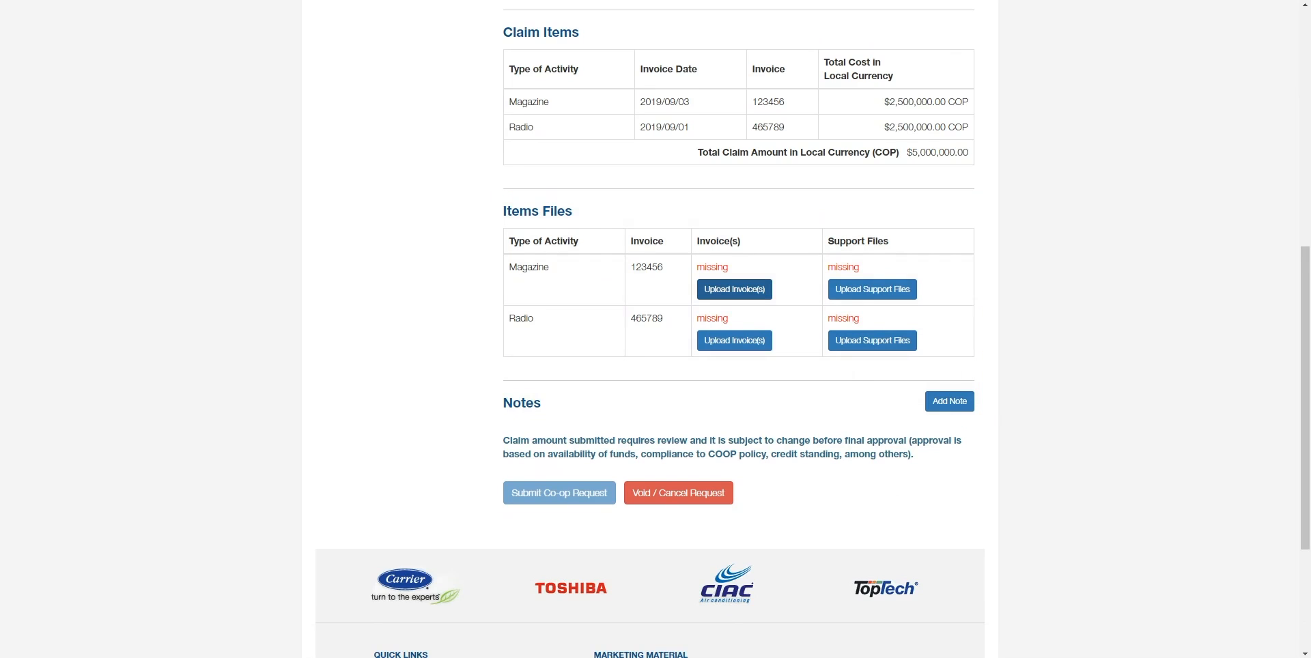
pyautogui.click(734, 289)
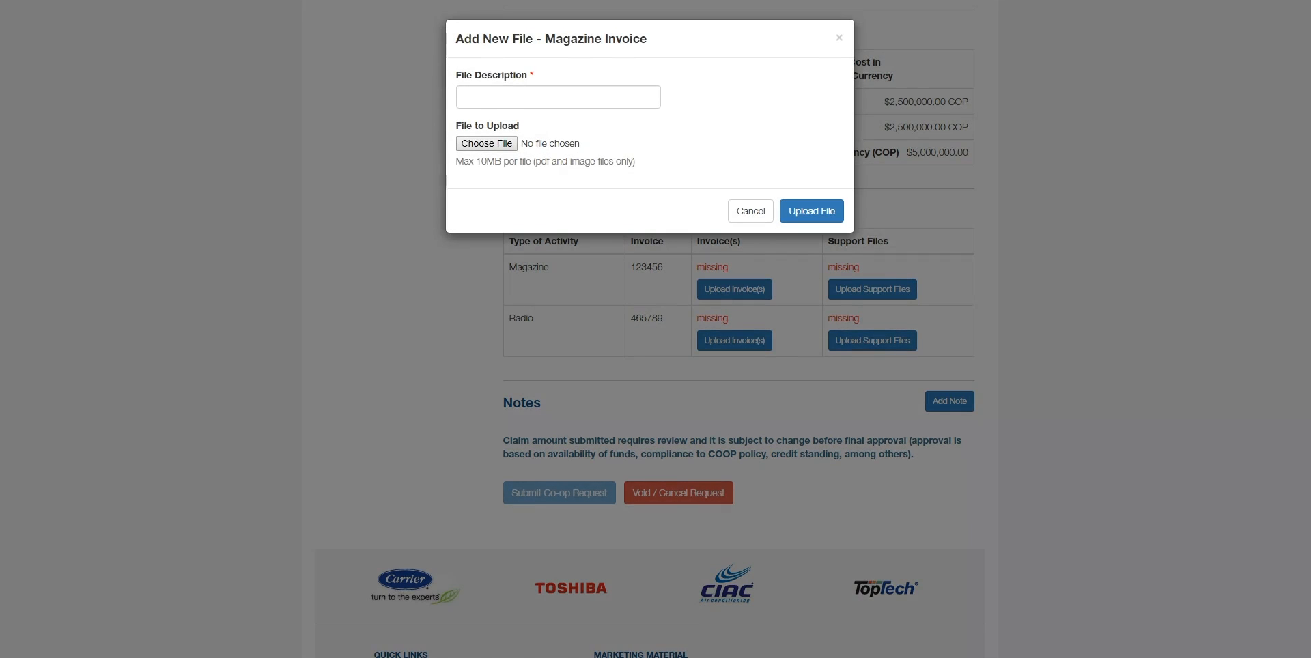
pyautogui.click(558, 97)
pyautogui.write('Magazine Invoice')
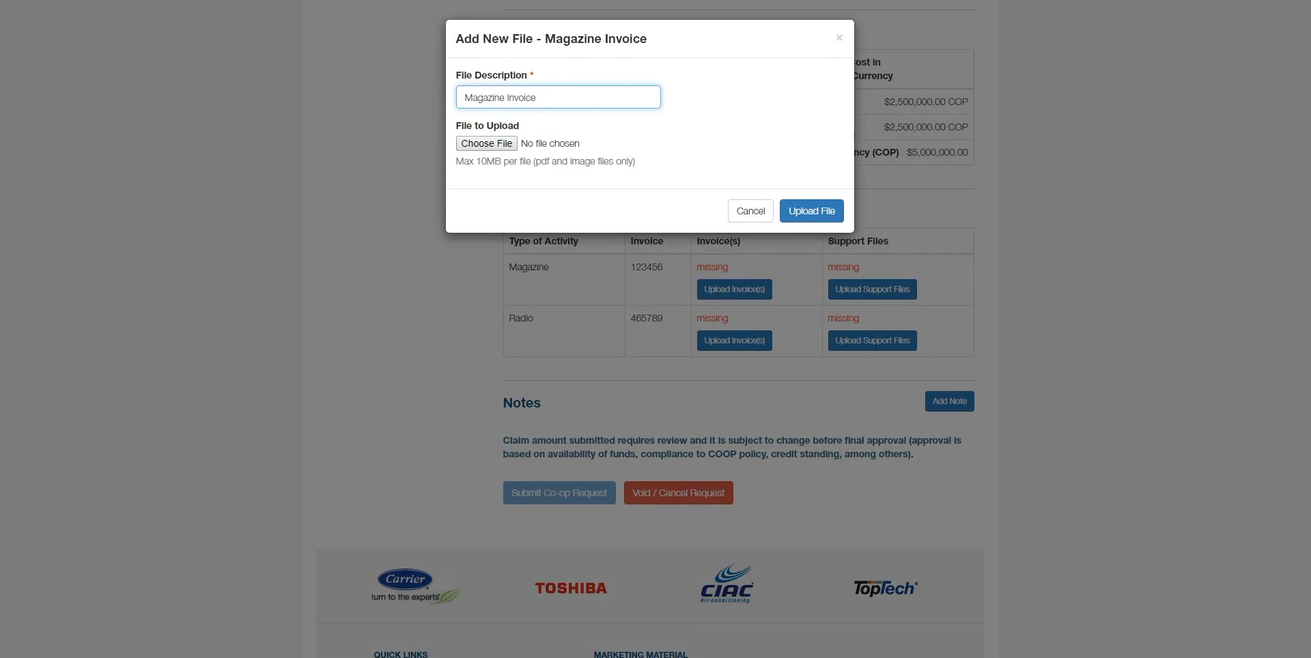
pyautogui.click(493, 144)
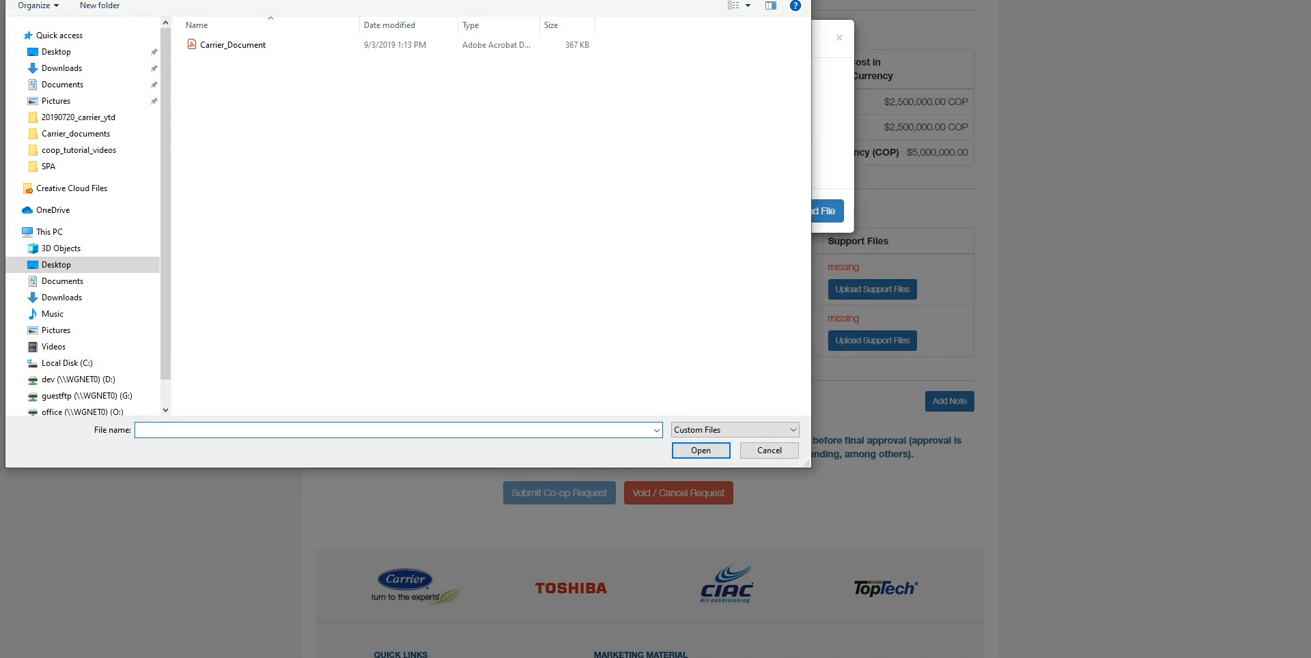
pyautogui.click(233, 45)
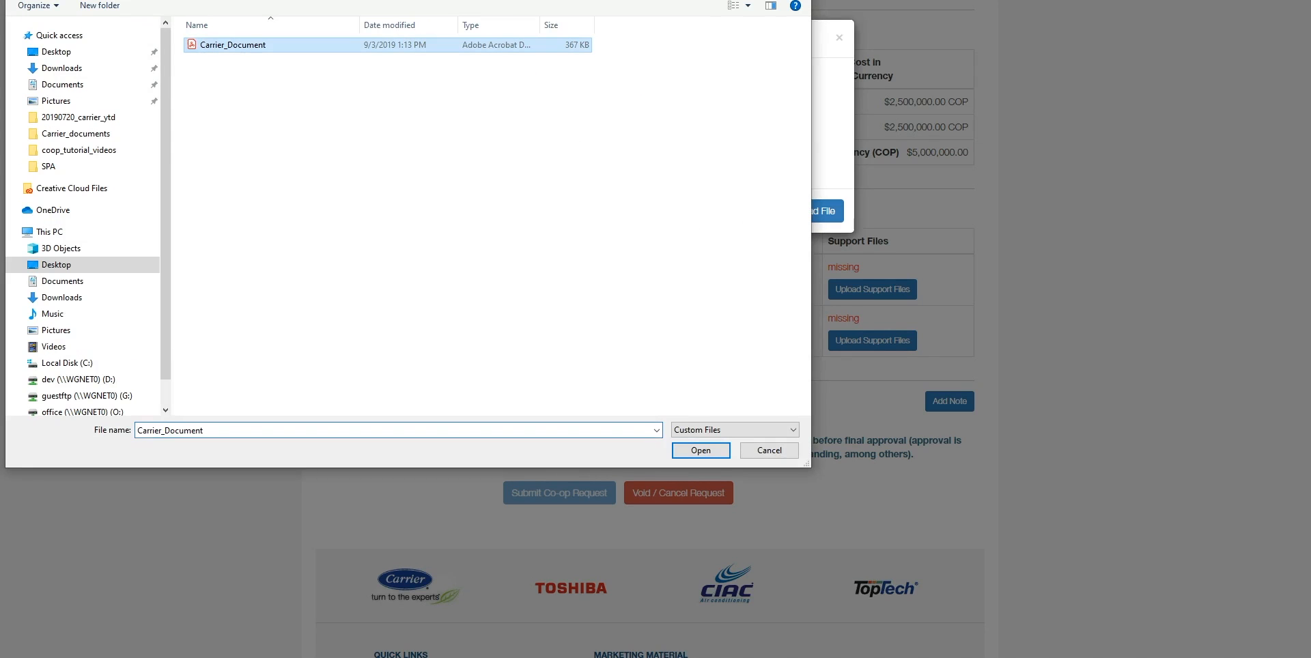
pyautogui.click(700, 450)
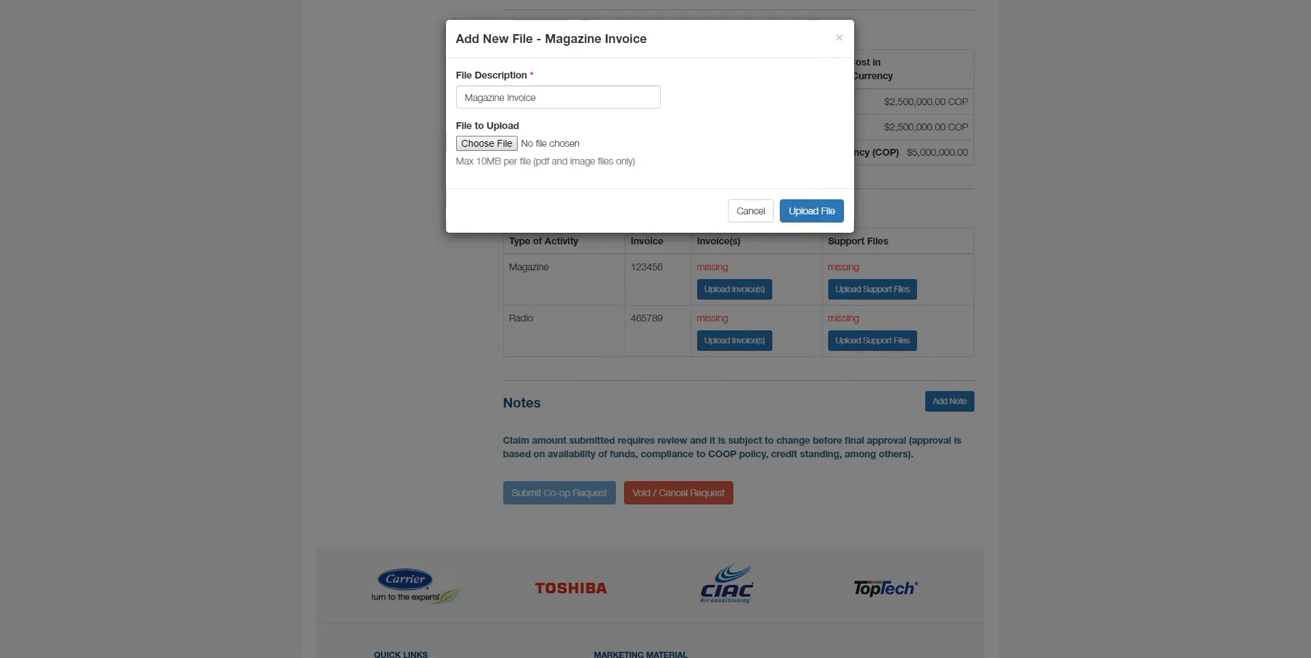
pyautogui.click(812, 210)
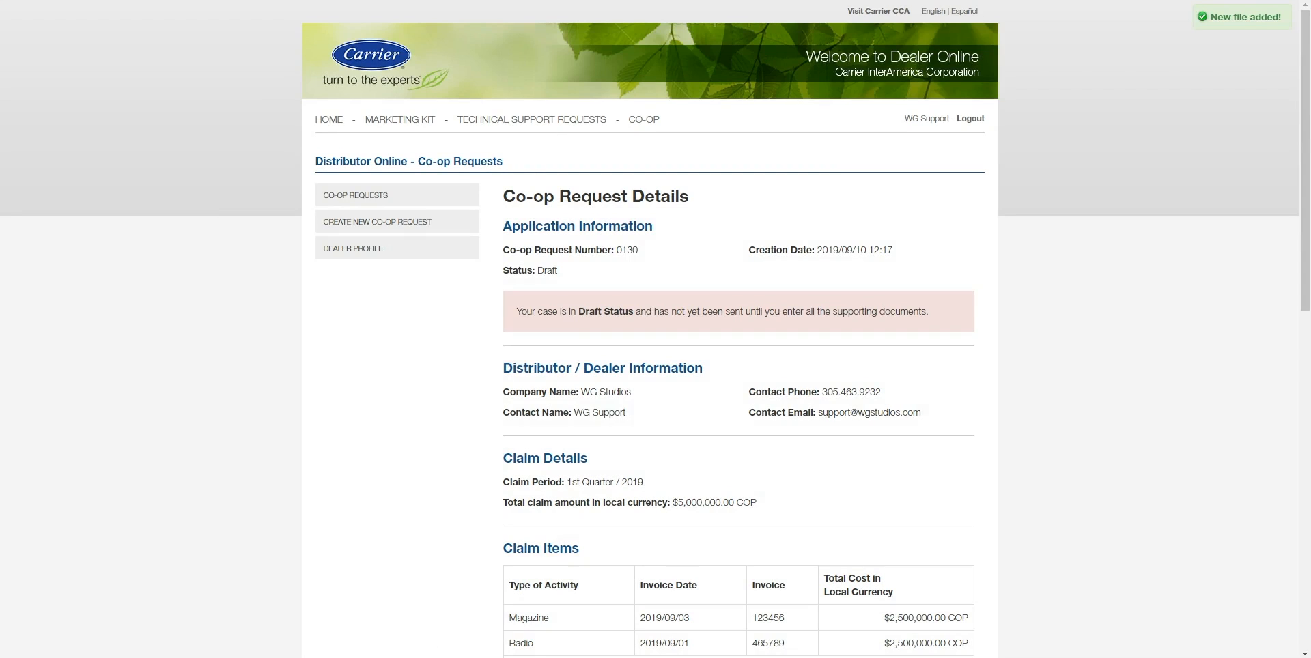
# Step: Upload Carrier_Document as the Magazine item's support file with the file description "Magazine Files"
pyautogui.moveTo(1305, 164); pyautogui.dragTo(1305, 401)
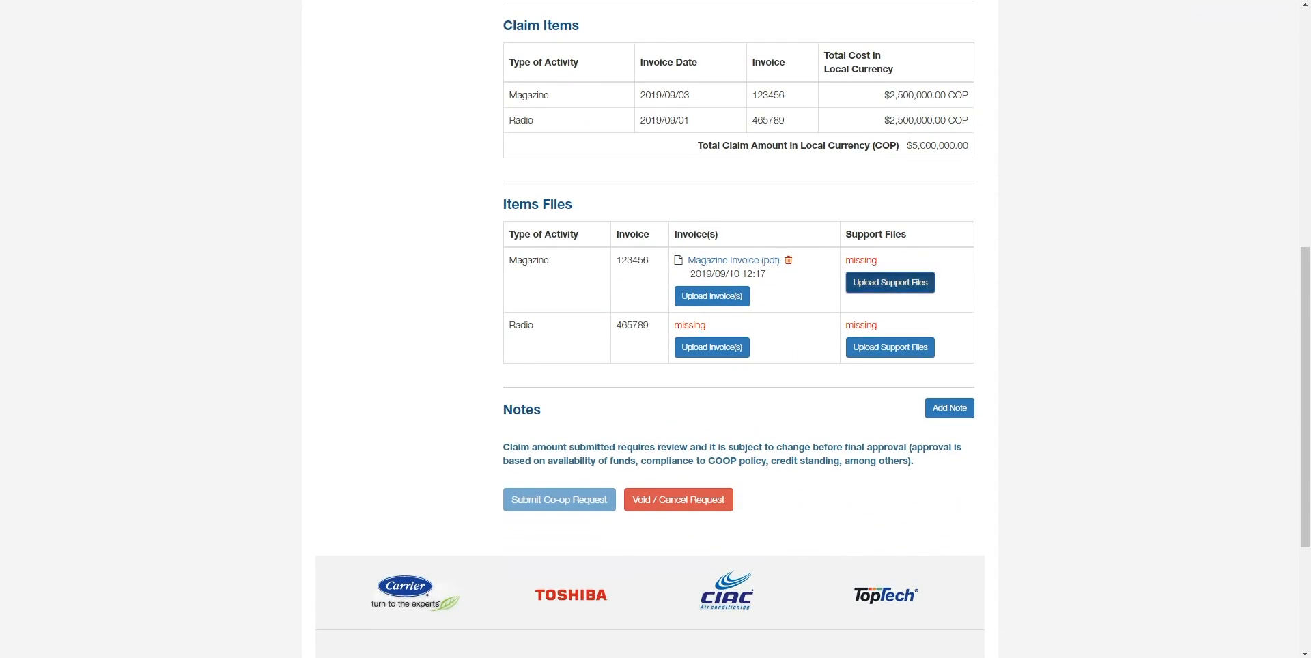
pyautogui.click(890, 282)
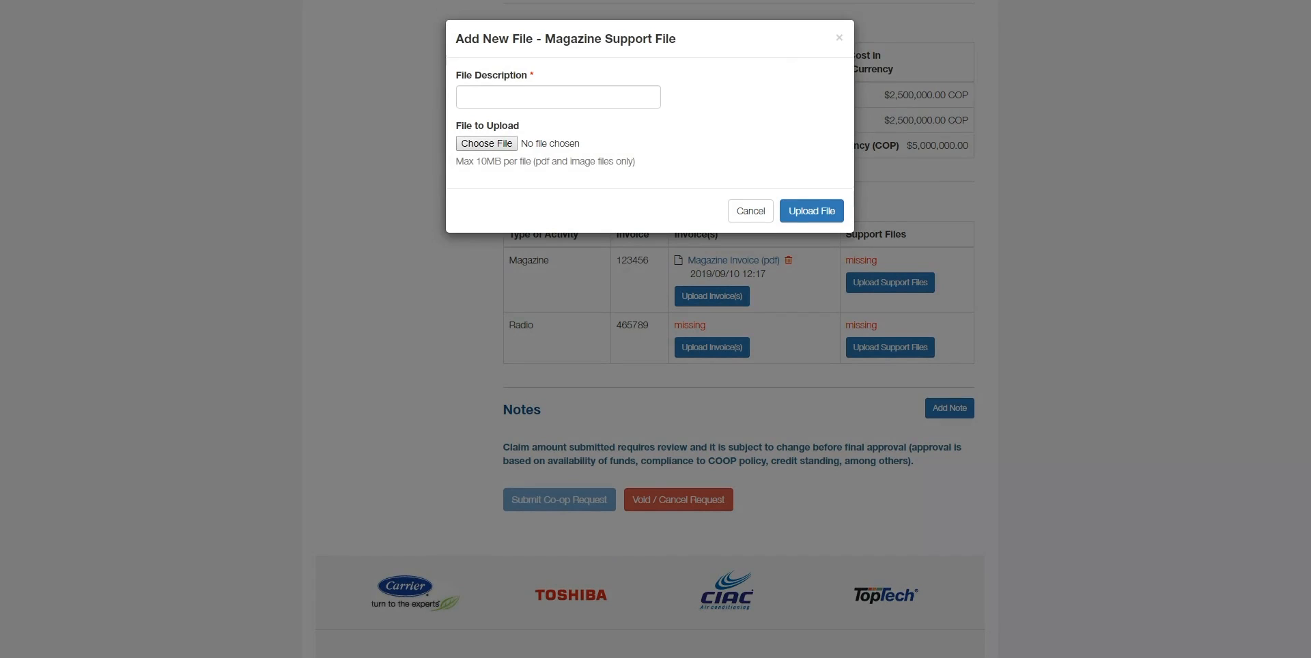
pyautogui.write('Magazin')
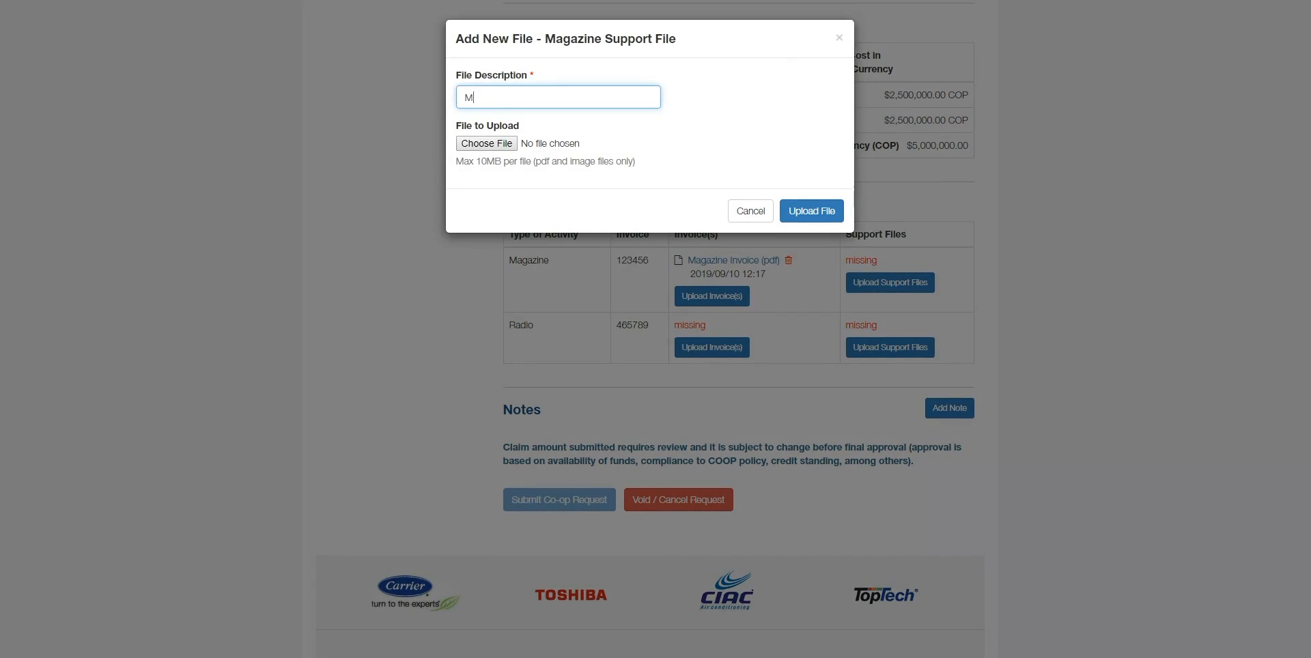
pyautogui.write('e Files')
pyautogui.click(486, 143)
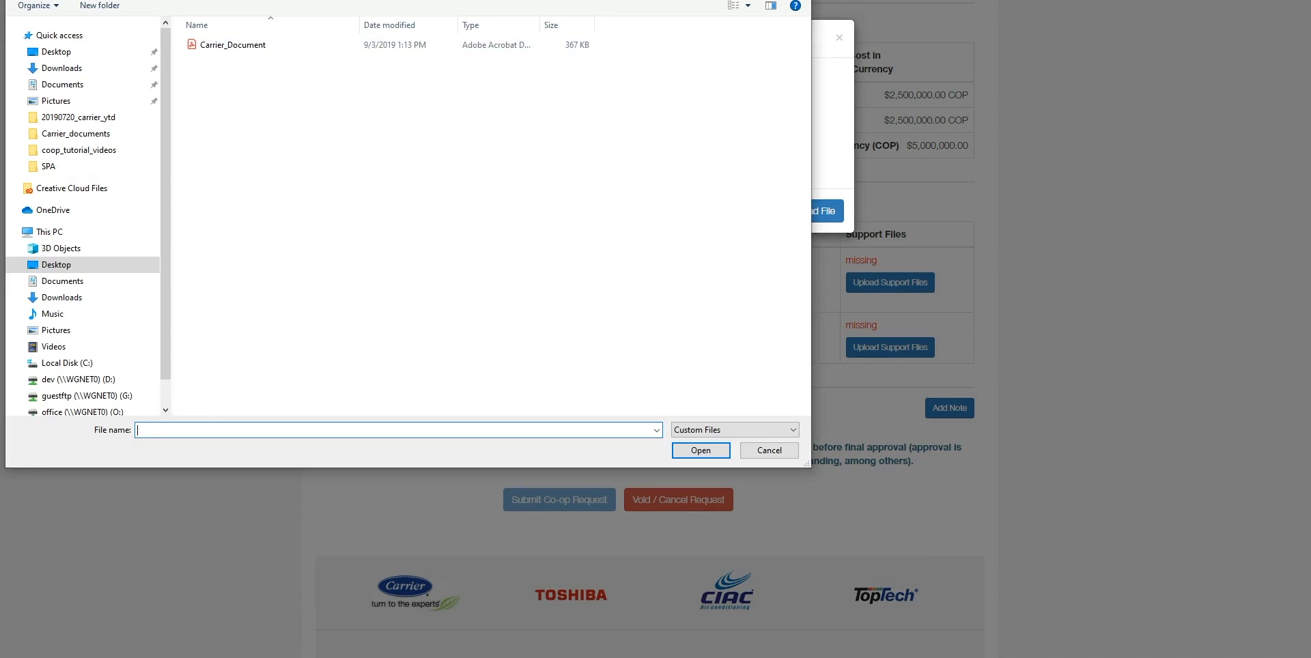
pyautogui.click(233, 45)
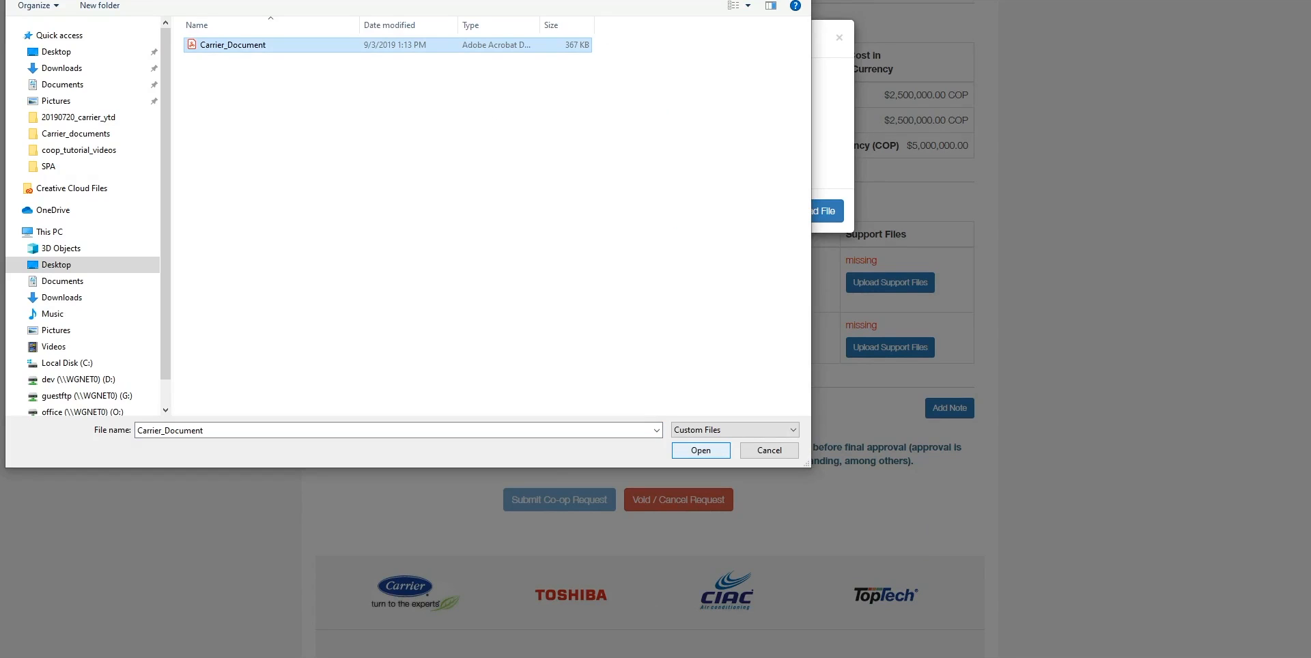
pyautogui.click(700, 450)
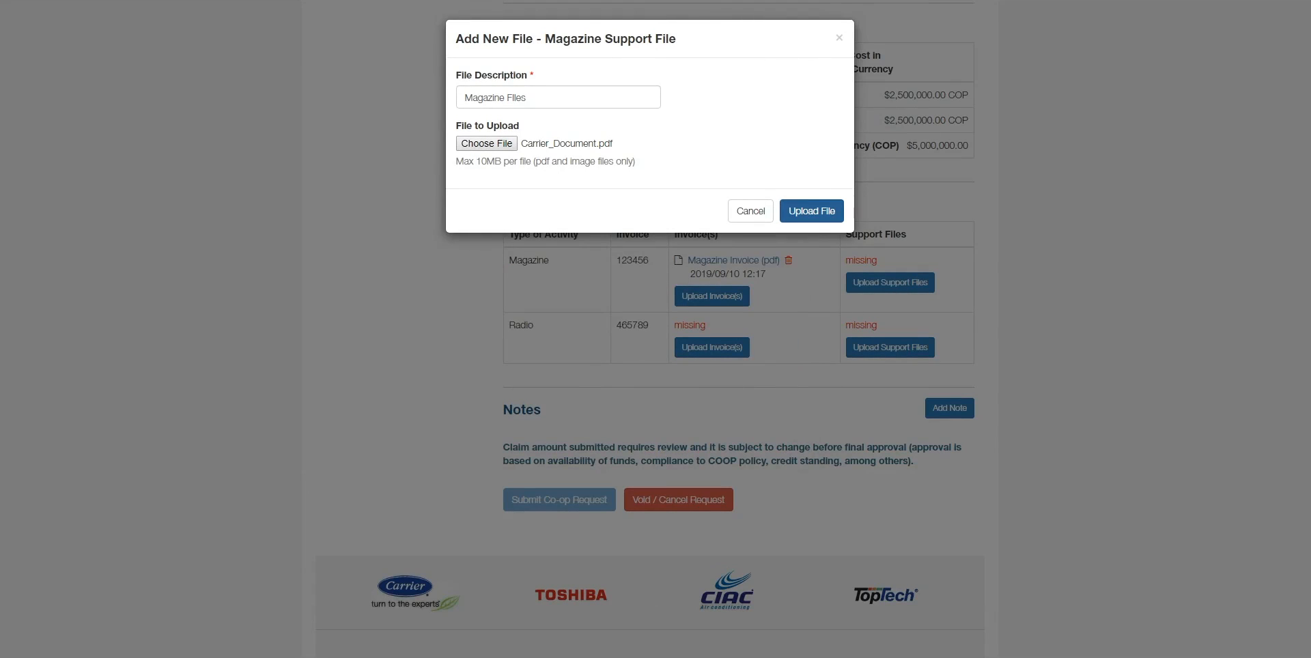
pyautogui.click(811, 210)
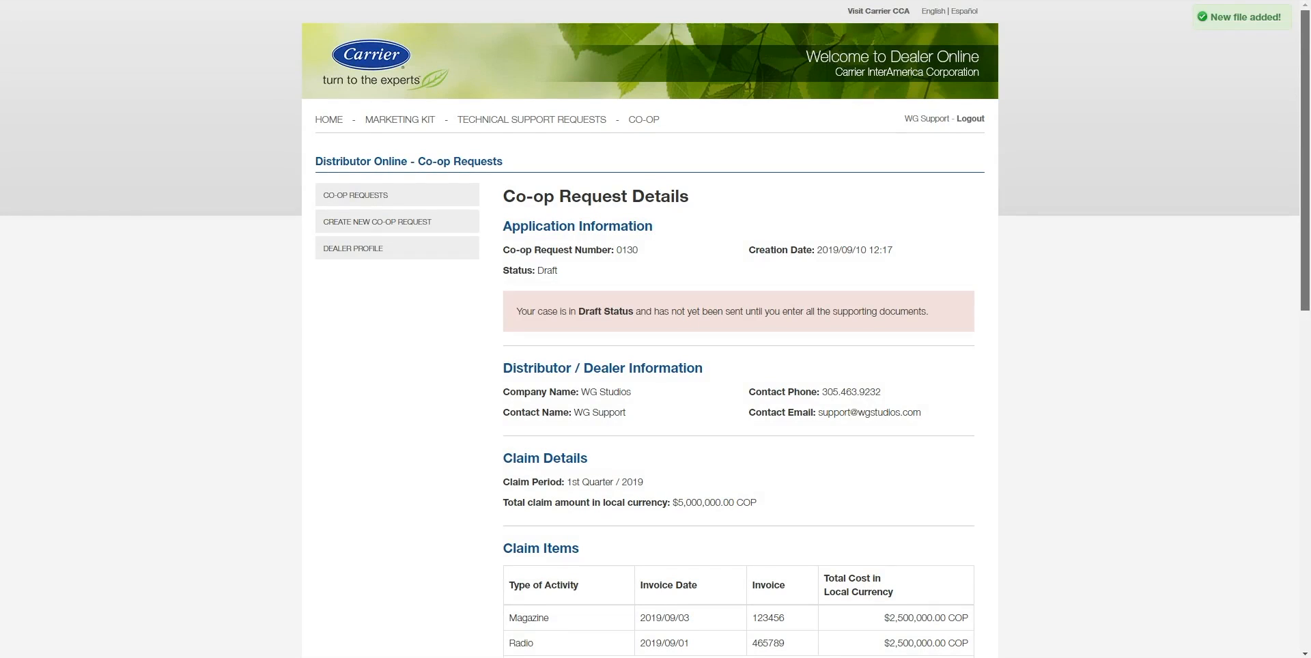
# Step: Submit the co-op request with the uploaded Magazine and Radio invoices and support files
pyautogui.scroll(-8, 650, 329)
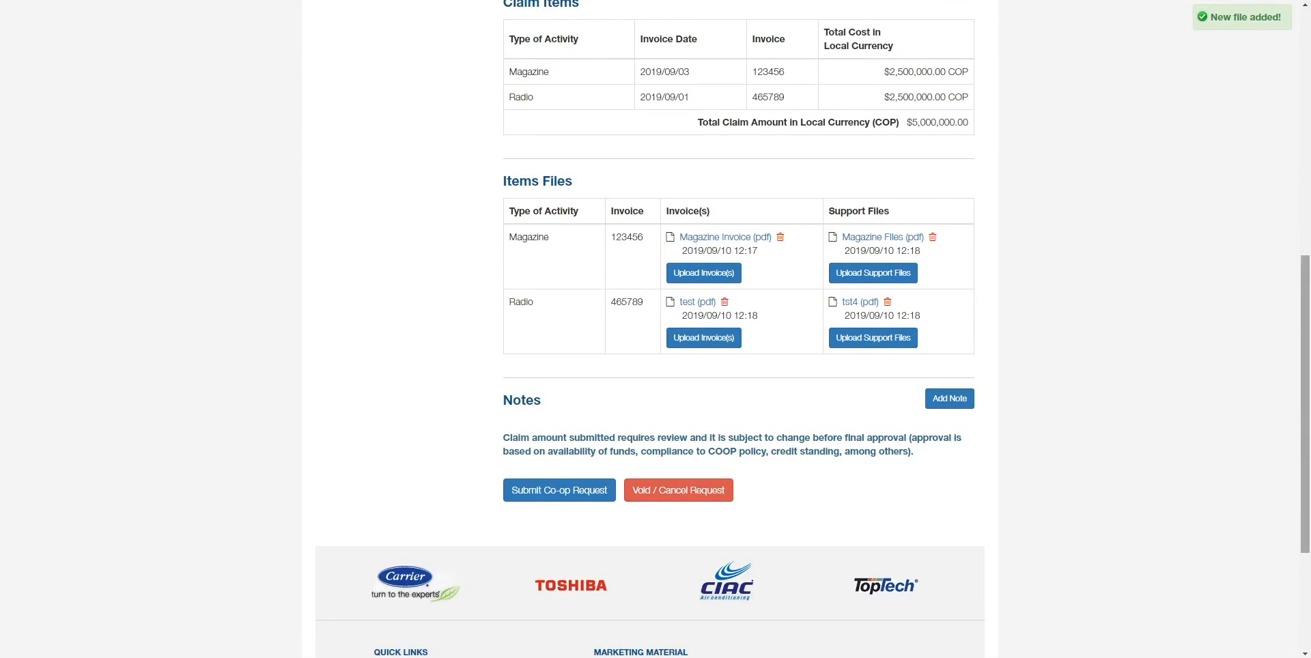
pyautogui.scroll(-2, 650, 329)
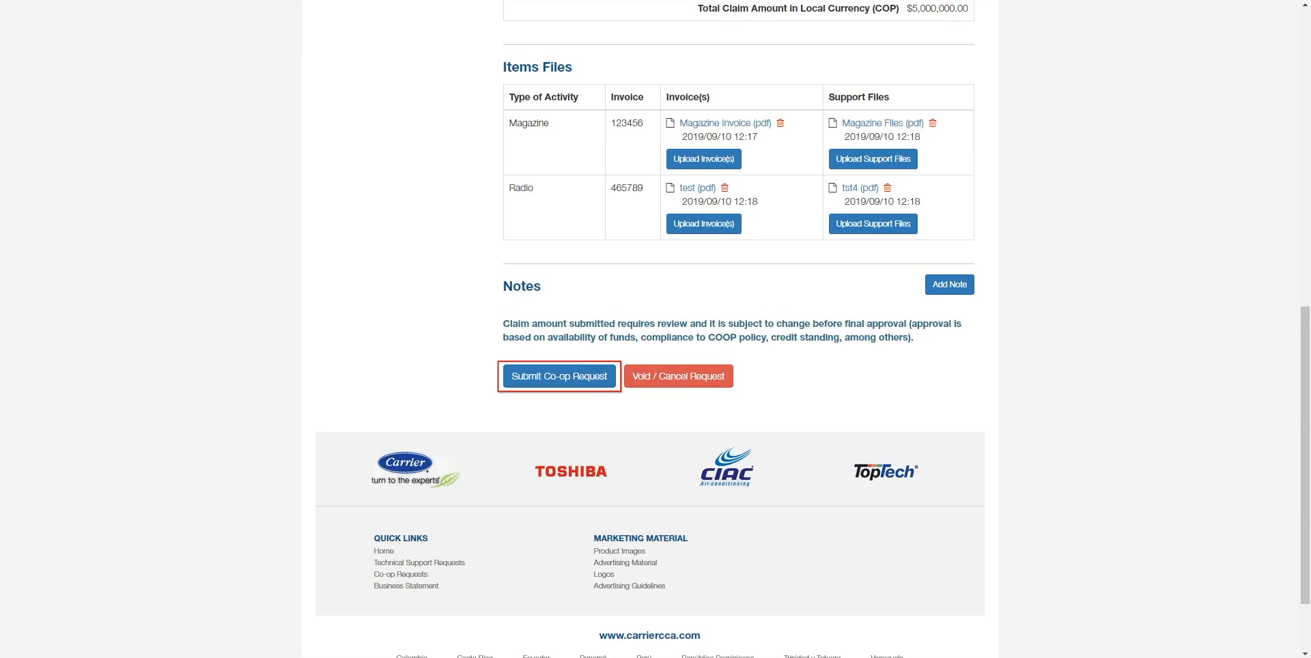
pyautogui.click(560, 376)
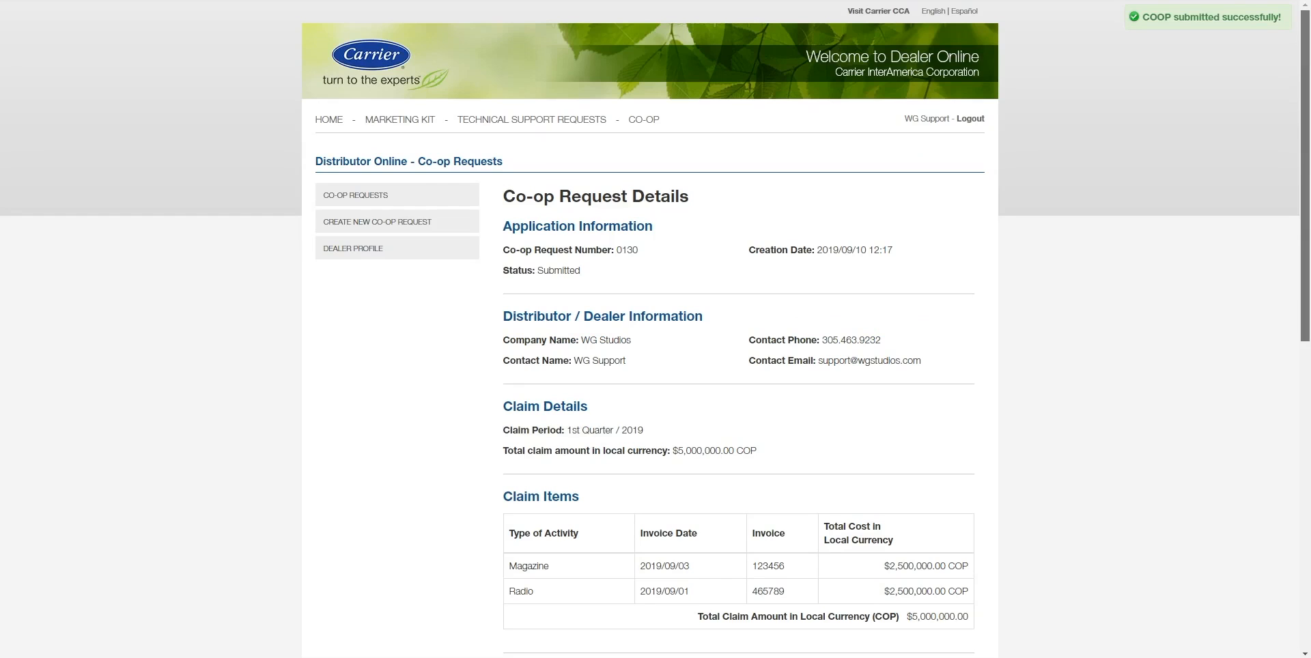
# Step: Review the submitted request's claim items and files, and open the co-op requests list to check the request statuses
pyautogui.scroll(-3, 656, 328)
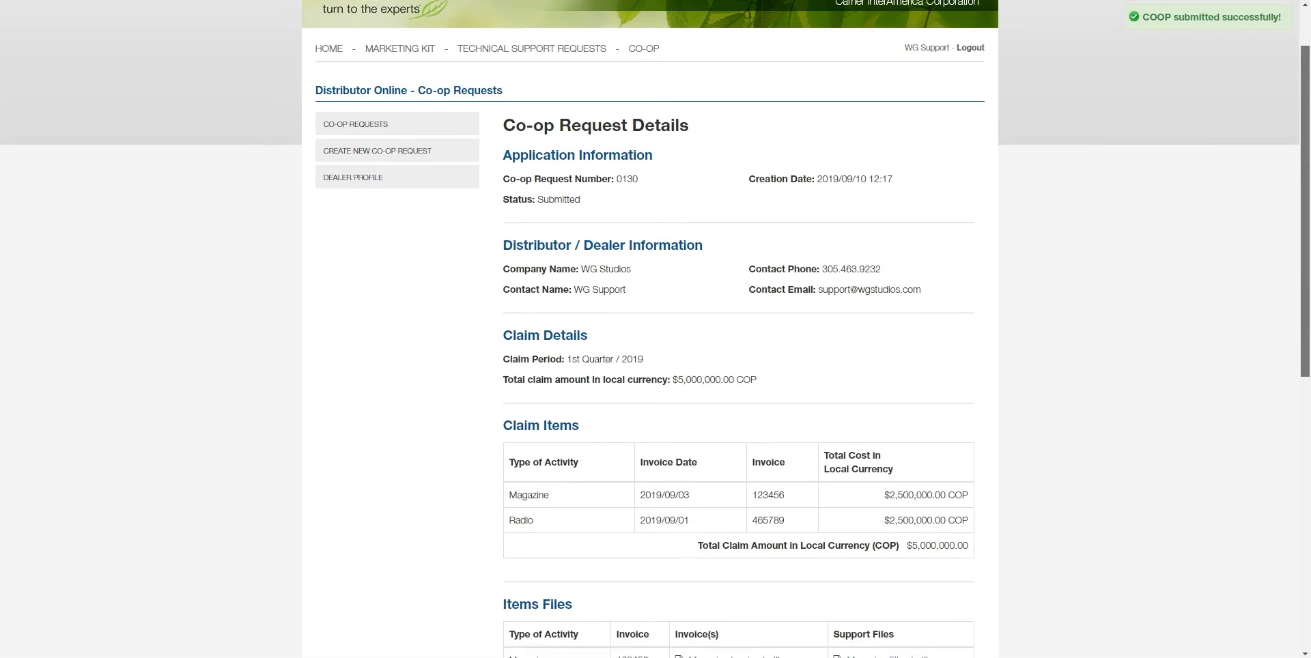
pyautogui.scroll(-5, 656, 327)
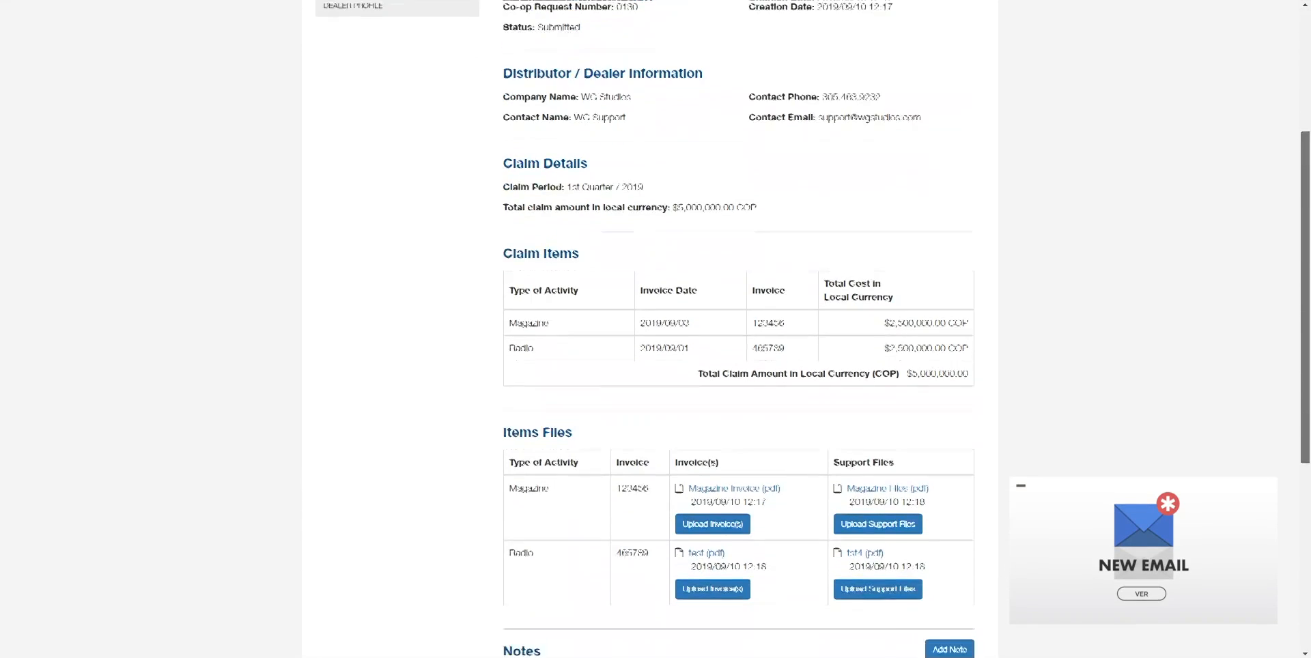
pyautogui.scroll(-3, 656, 328)
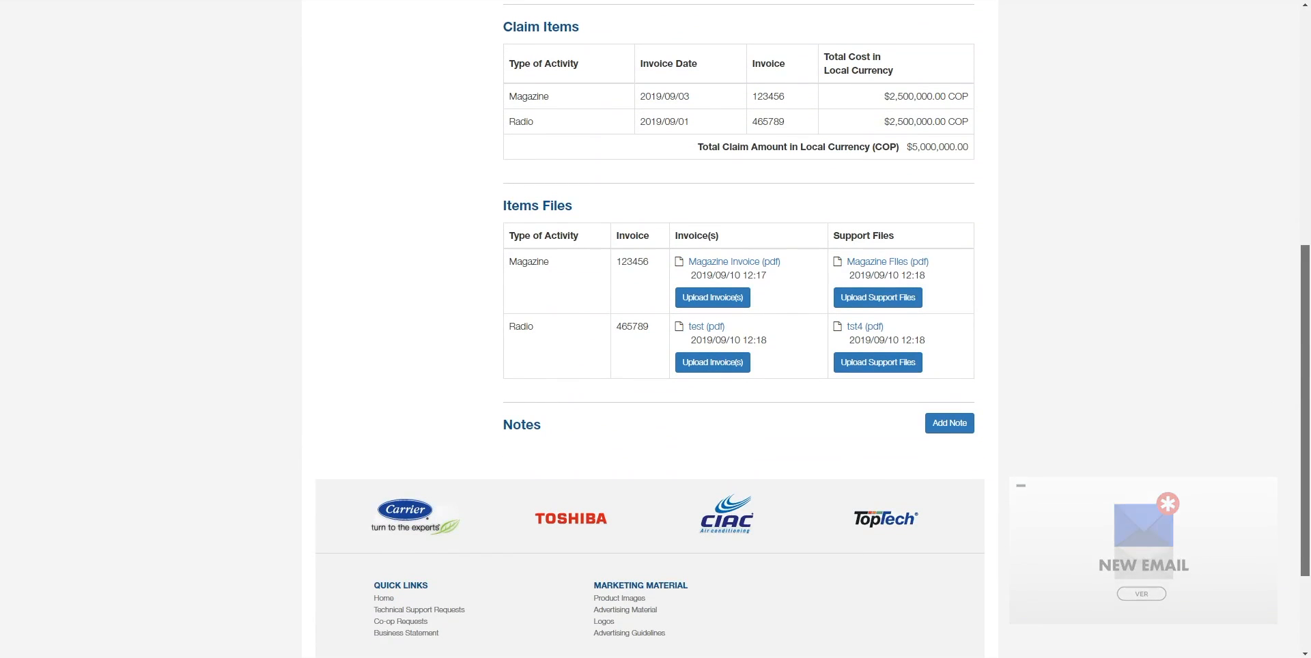
pyautogui.scroll(9, 656, 328)
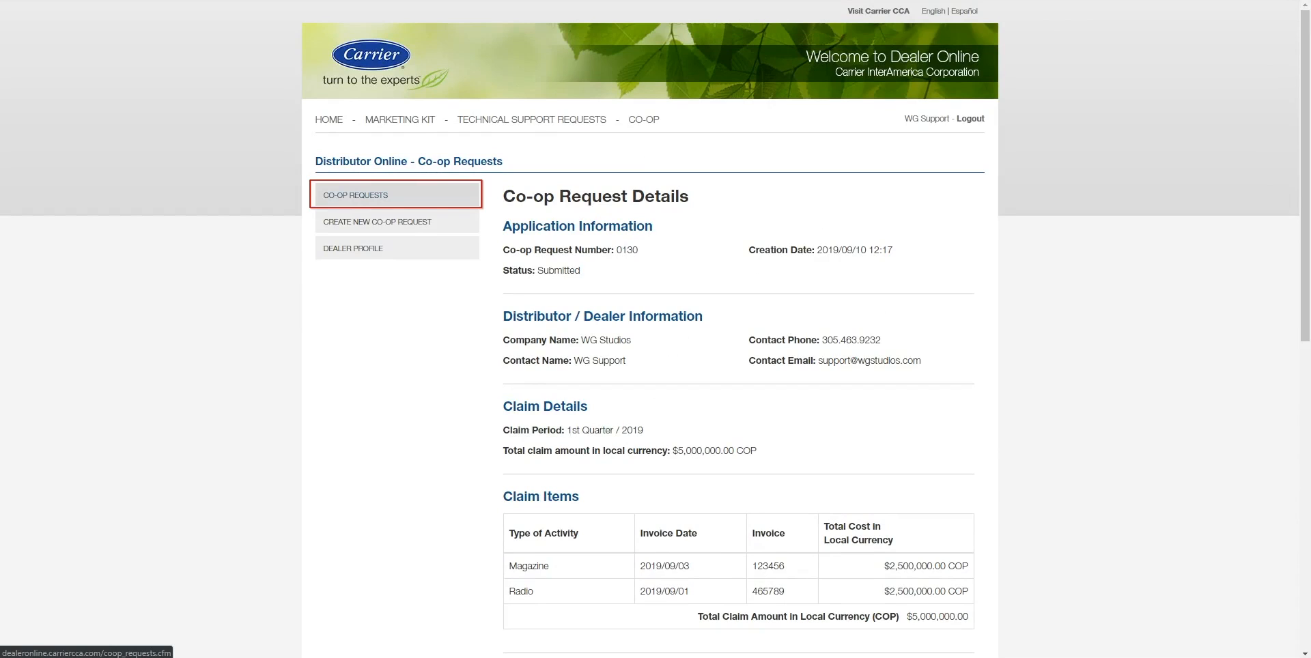
pyautogui.click(382, 195)
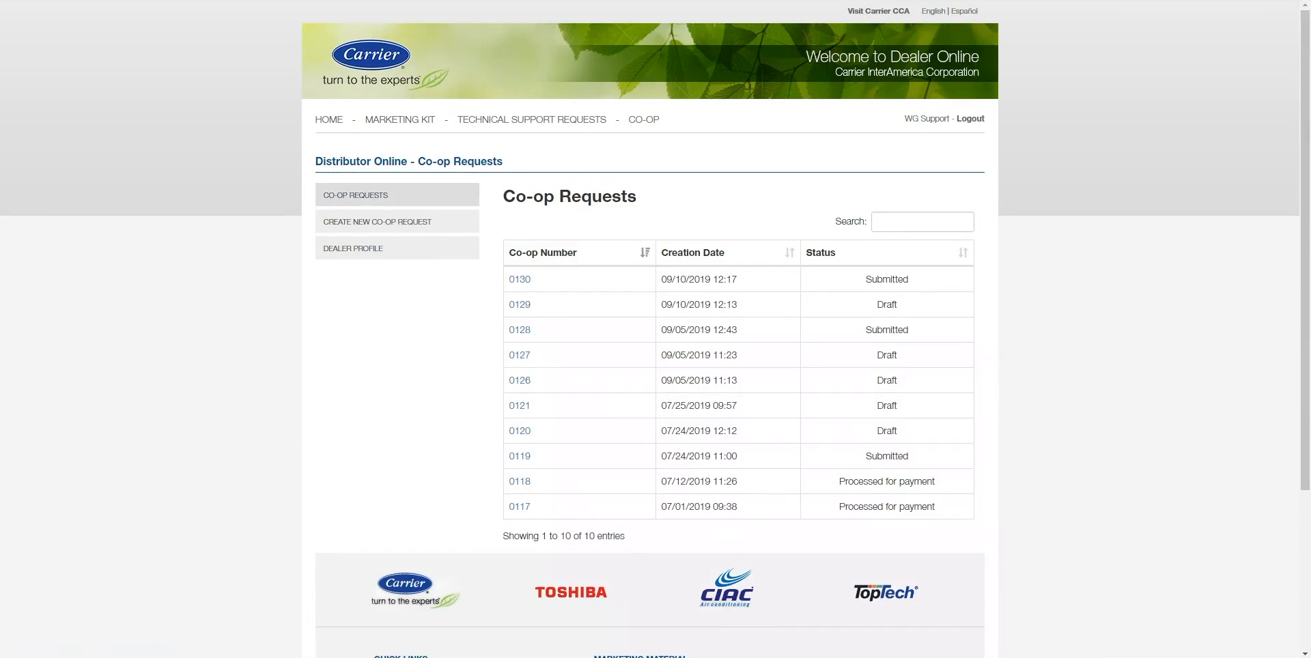
pyautogui.scroll(-1, 656, 327)
pyautogui.scroll(-2, 656, 328)
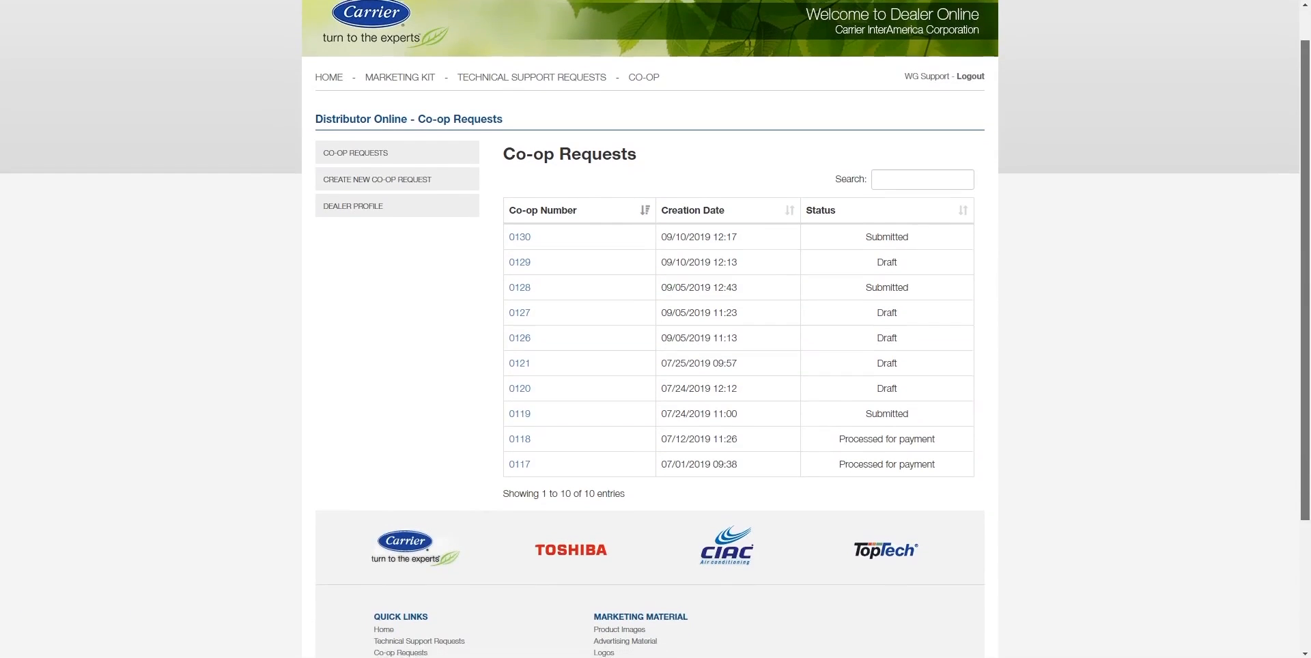
pyautogui.scroll(-1, 655, 328)
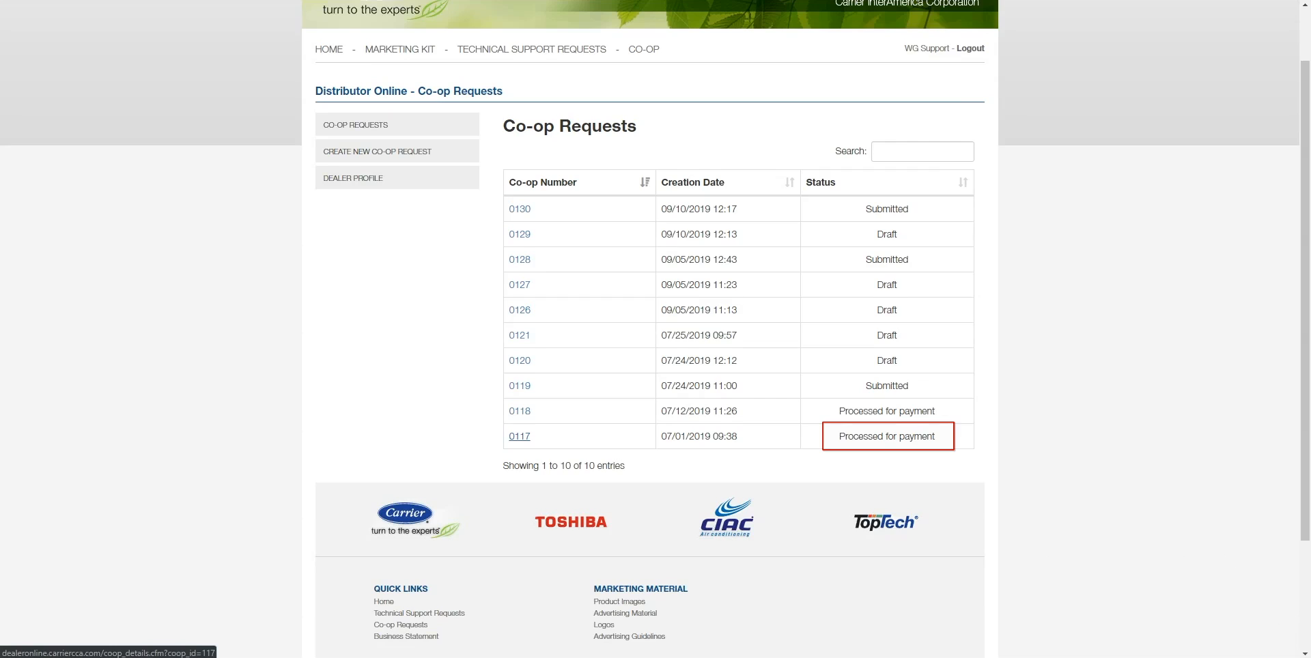
# Step: Open the oldest request processed for payment and examine its files, claim amount in dollars, notes, approved amount and resolution
pyautogui.click(520, 436)
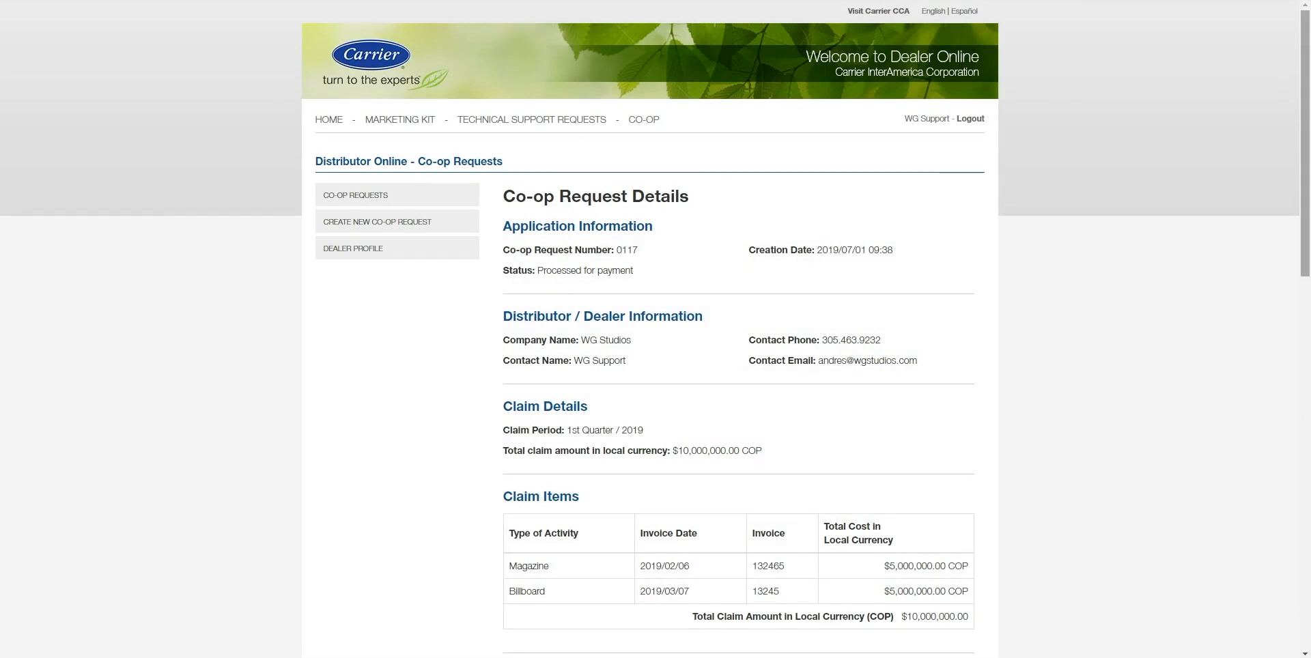
pyautogui.scroll(-4, 656, 328)
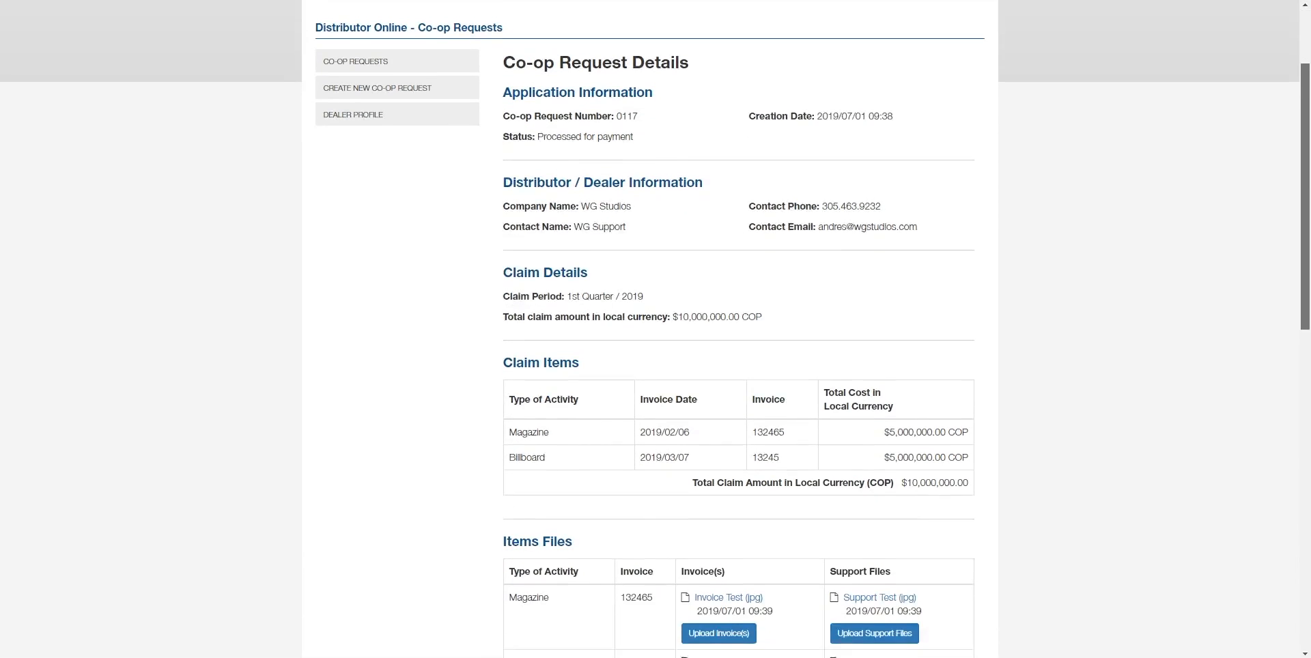
pyautogui.scroll(-6, 656, 327)
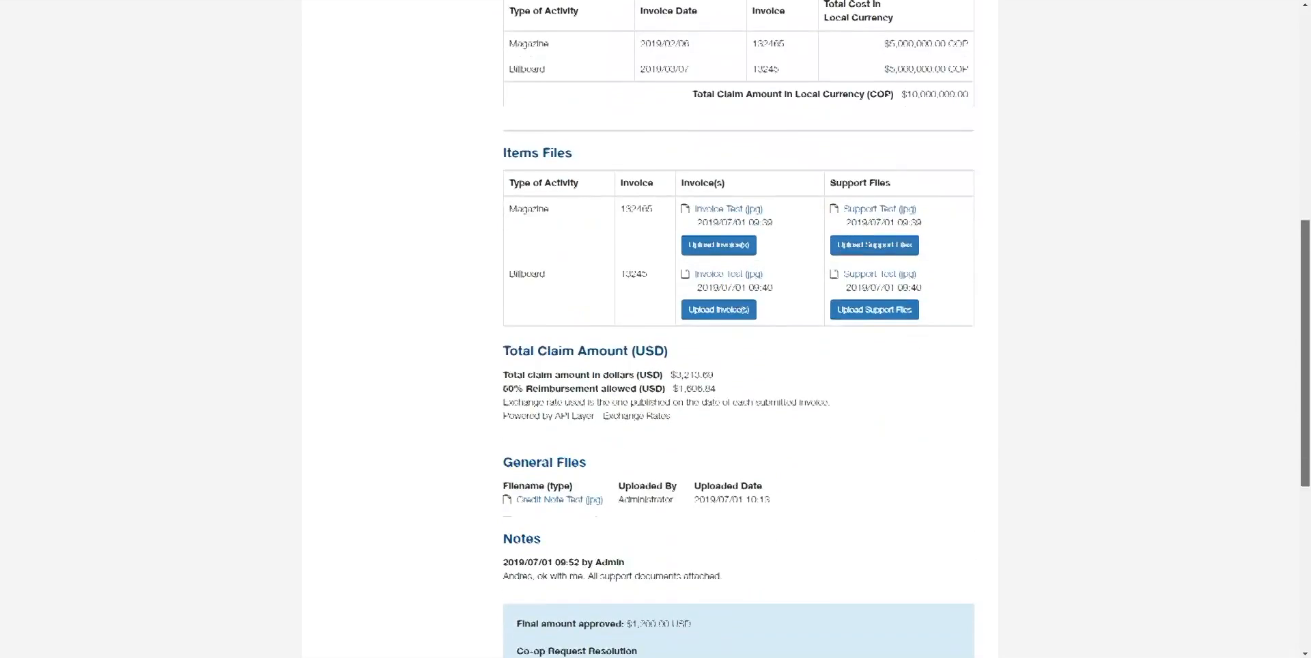
pyautogui.scroll(-2, 655, 328)
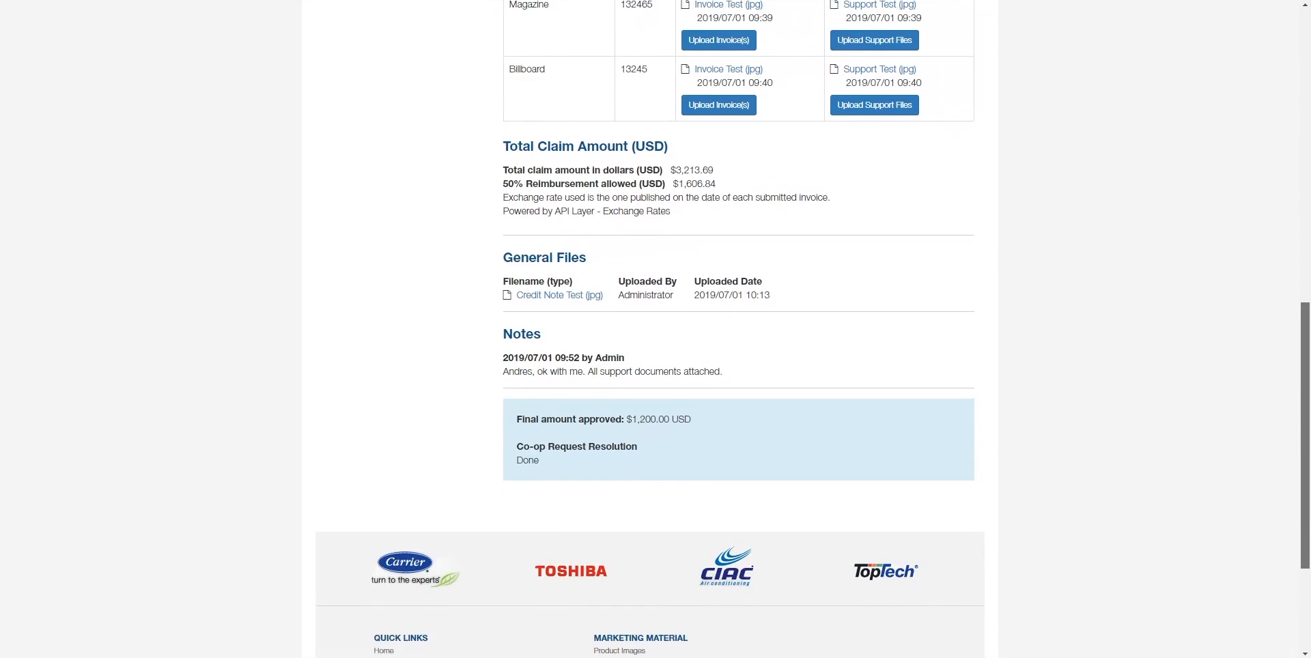